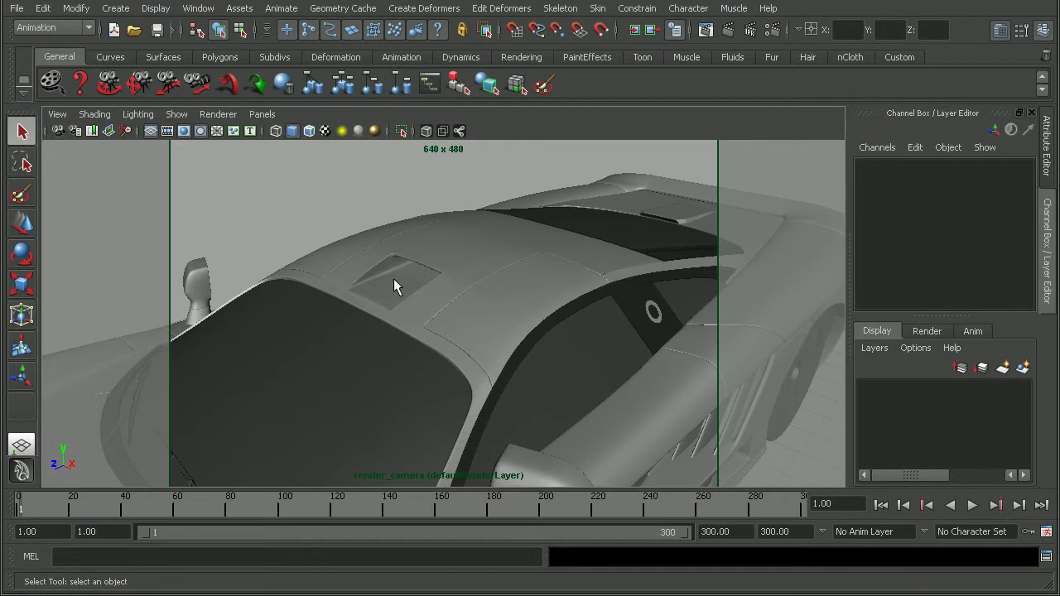
Play the particle simulation up to frame 155 and render that frame with mental ray, keeping the image for comparison.
click(971, 505)
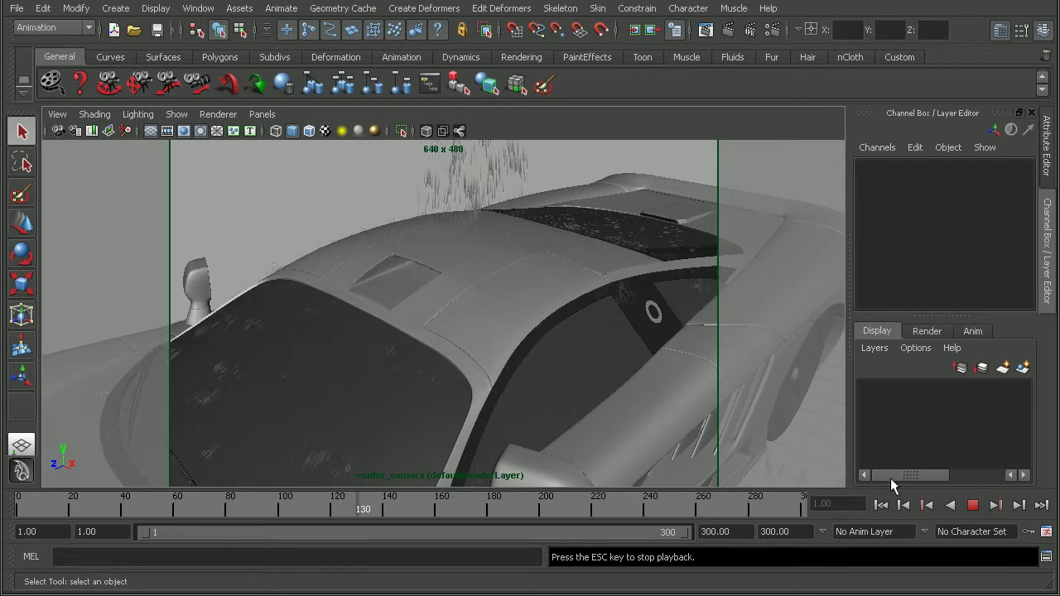
click(972, 505)
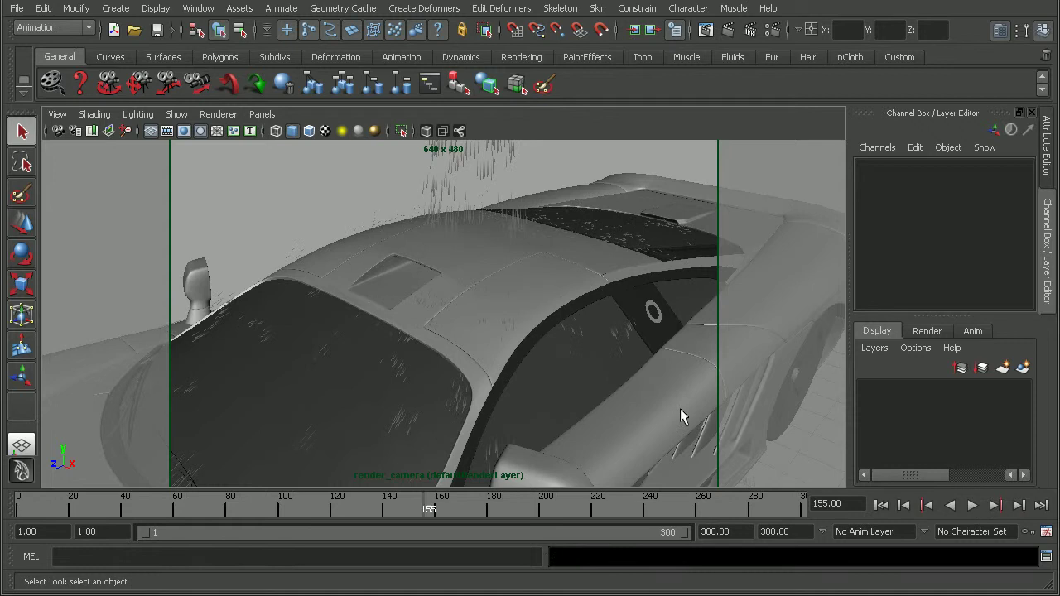
click(728, 30)
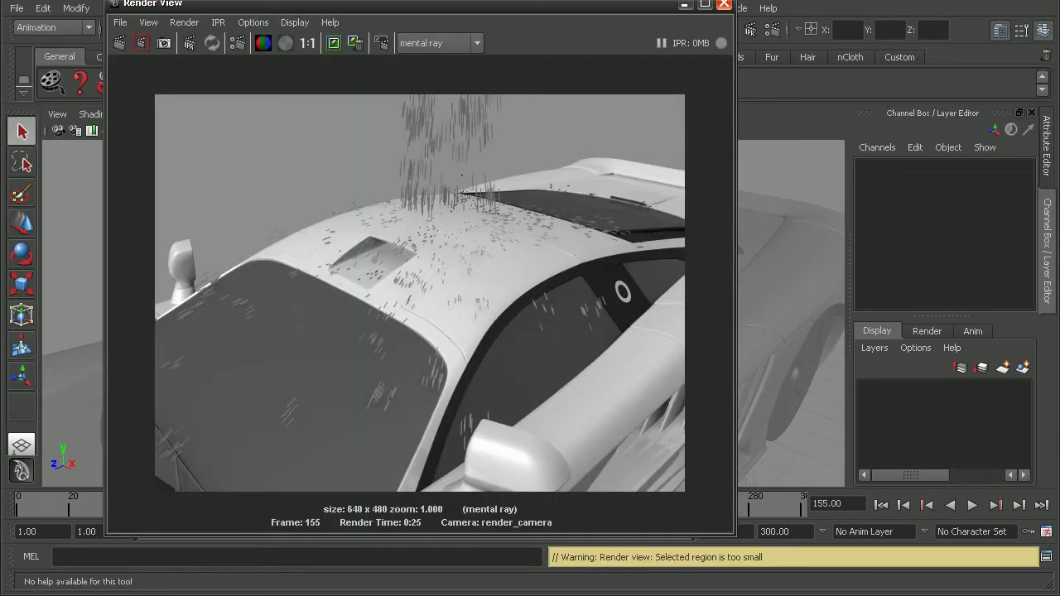
drag(543, 8, 582, 31)
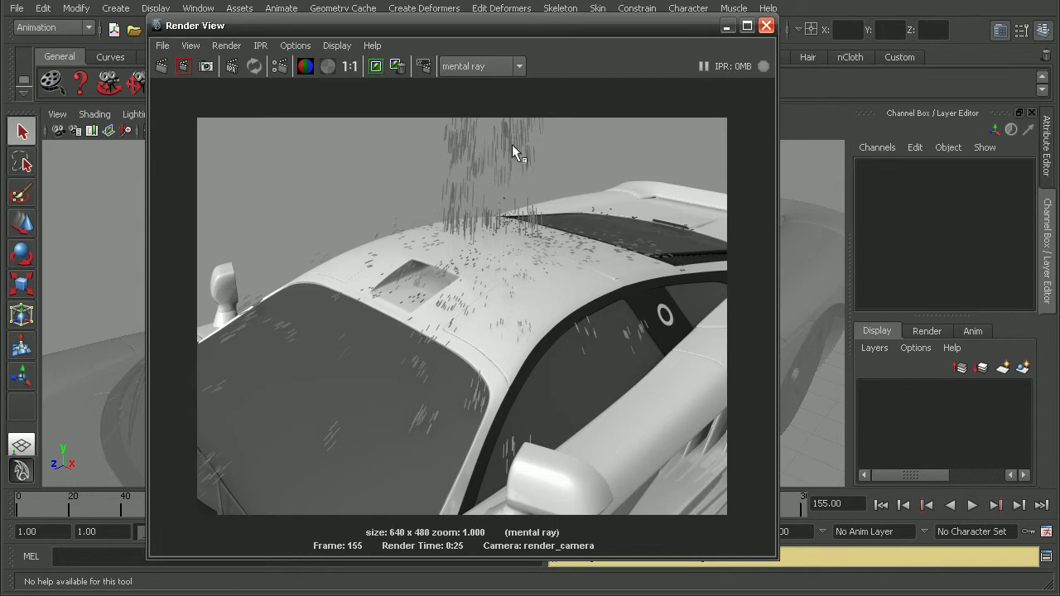
click(375, 66)
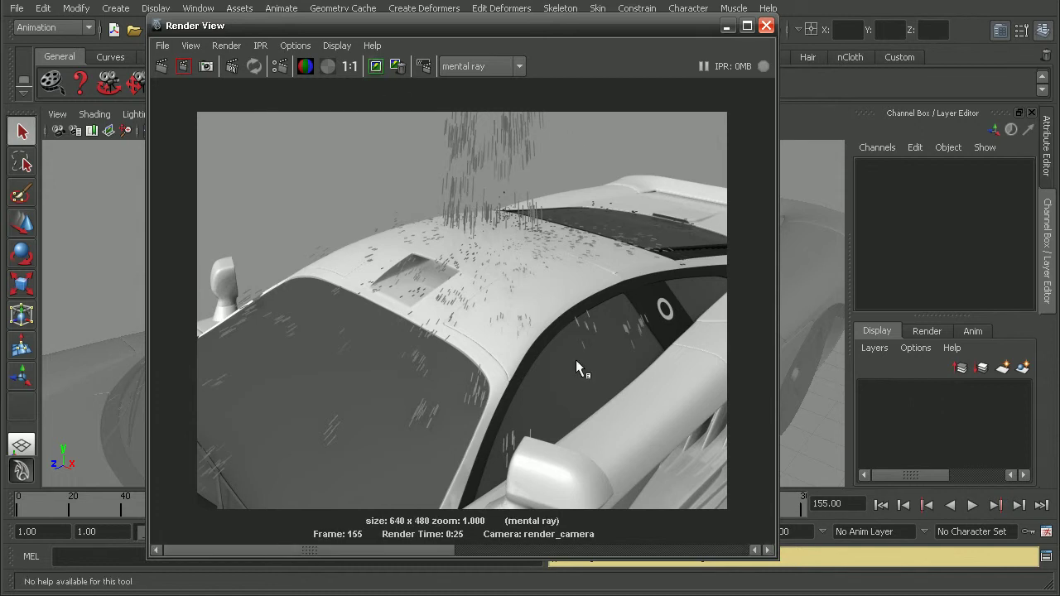
click(765, 26)
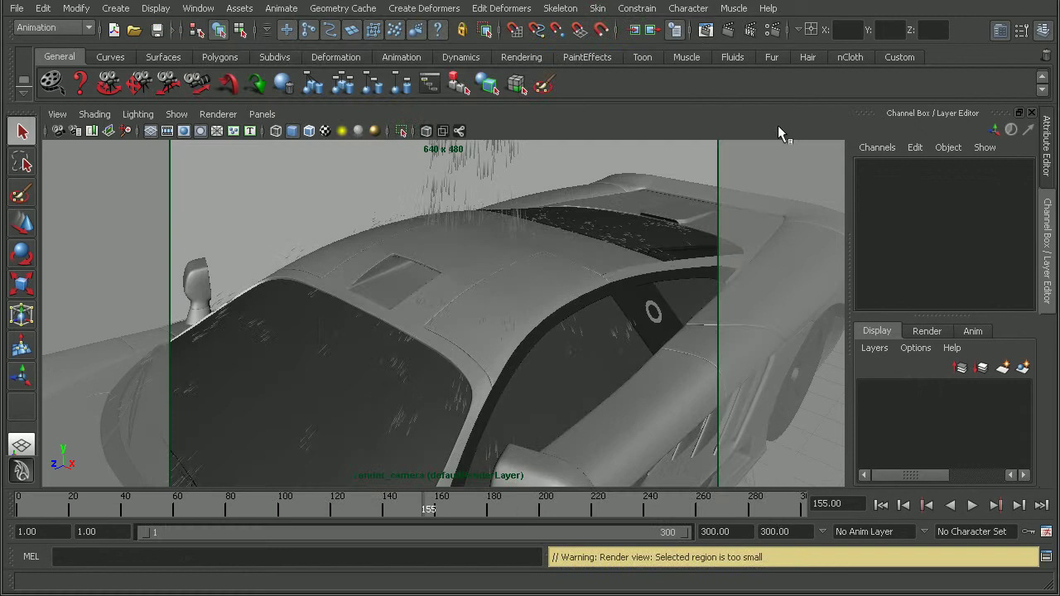
Select the rain particles above the car and examine the available particle render types in the particle shape's render attributes.
click(487, 157)
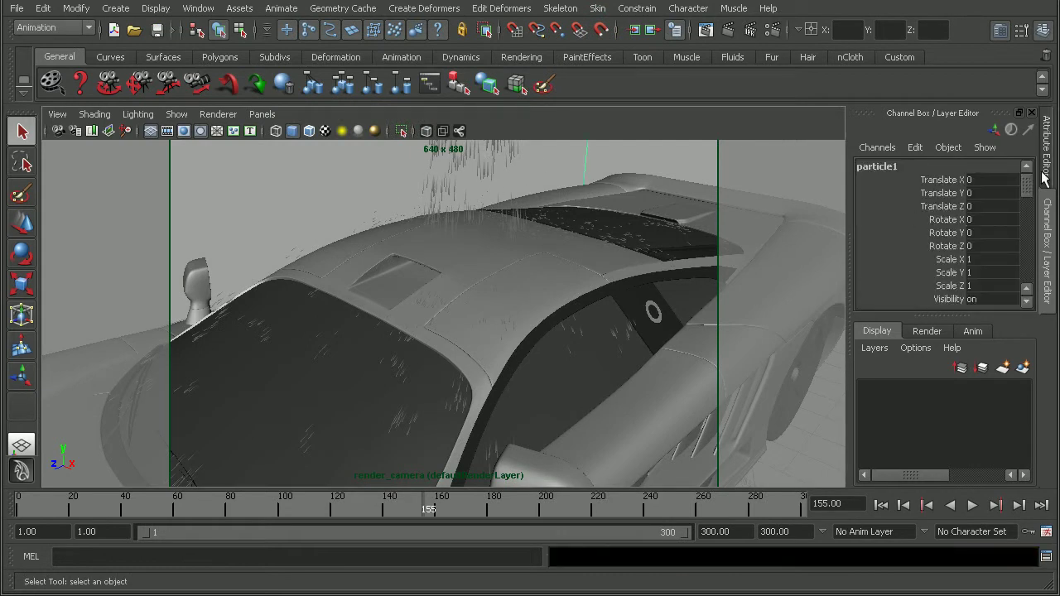
click(1047, 145)
drag(1030, 290, 1025, 304)
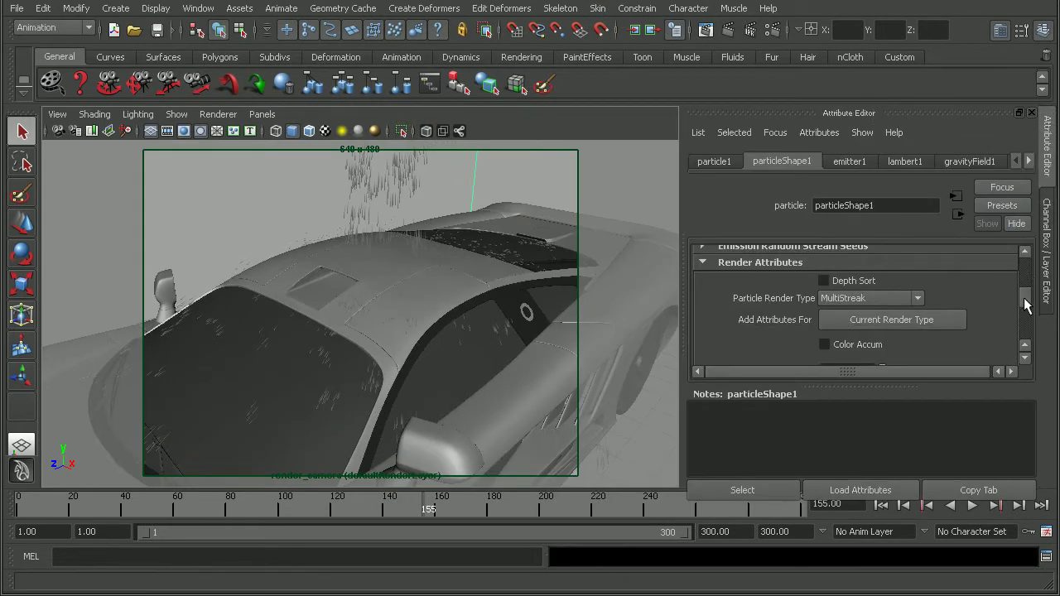
click(880, 300)
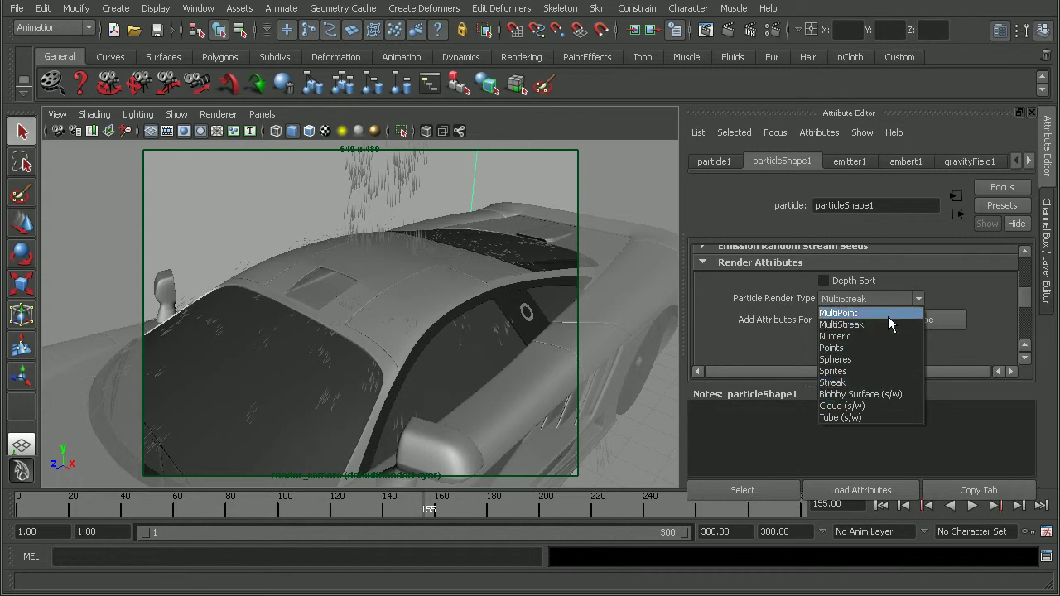
click(899, 299)
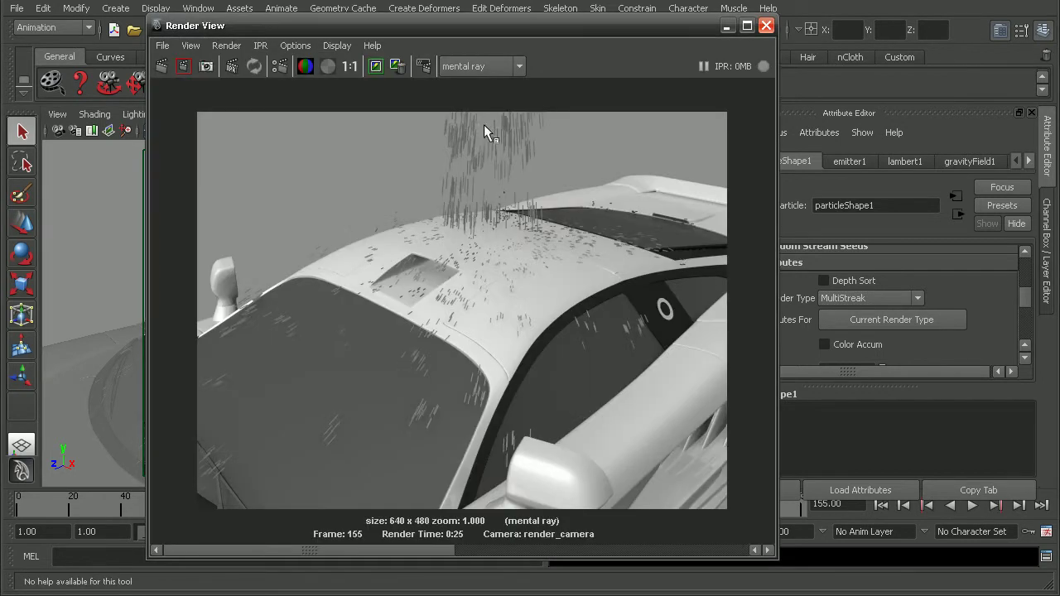
Switch the render view's renderer to Maya Hardware and render frame 155 again.
click(483, 66)
click(481, 93)
click(160, 71)
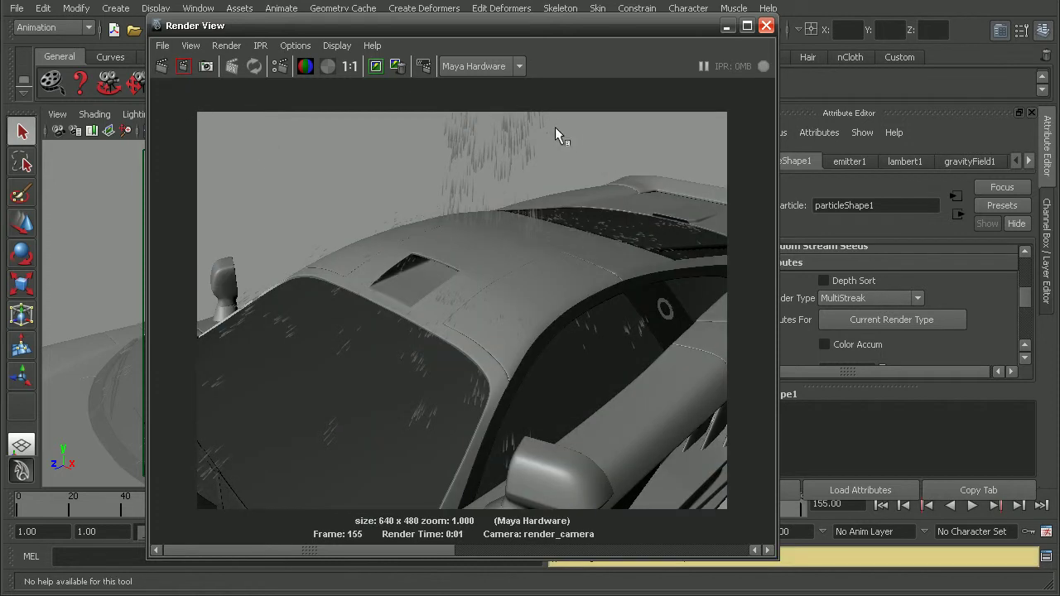
Compare the kept mental ray image with the Maya Hardware render, checking the particles and car shading, and close the render view.
drag(437, 549, 598, 540)
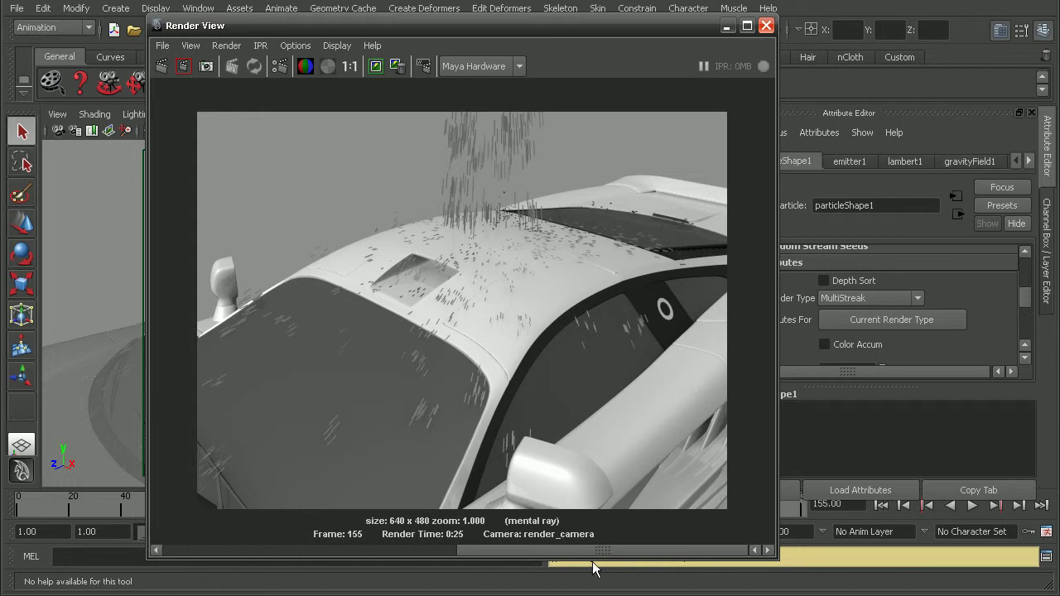
click(387, 549)
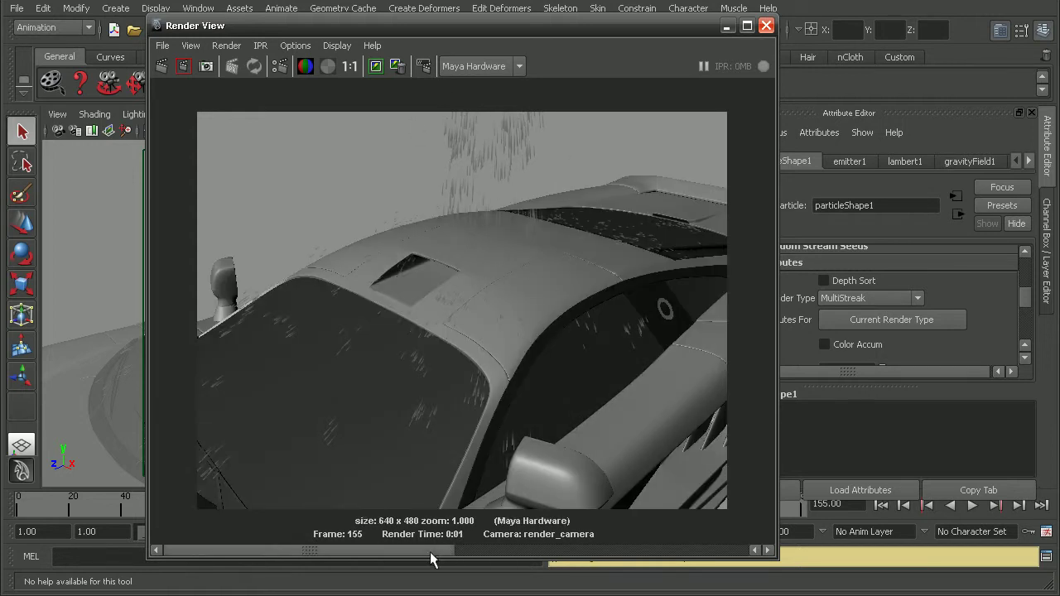
drag(430, 552, 645, 560)
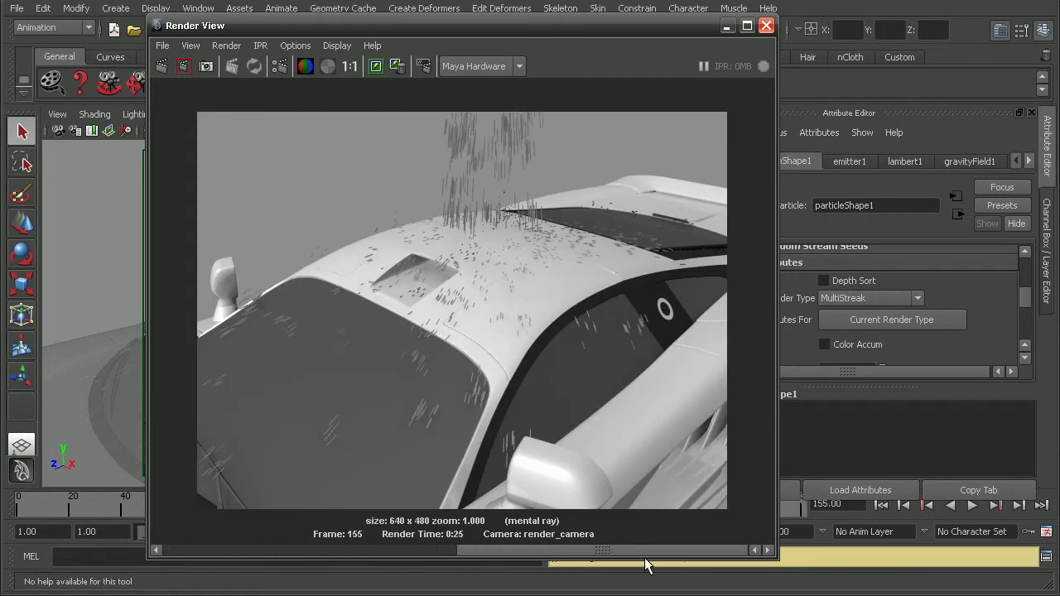
click(453, 550)
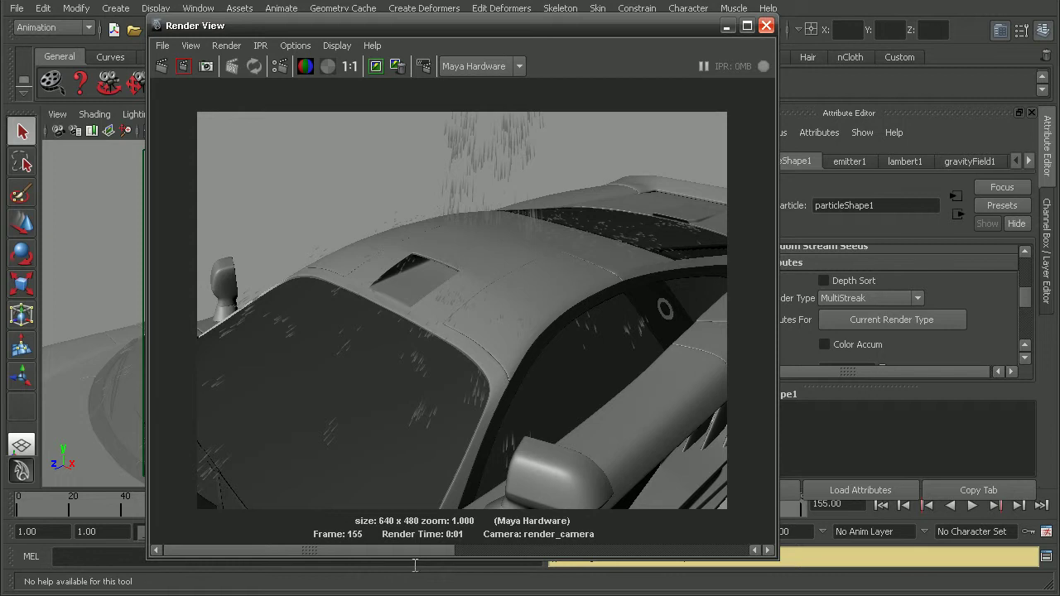
click(609, 550)
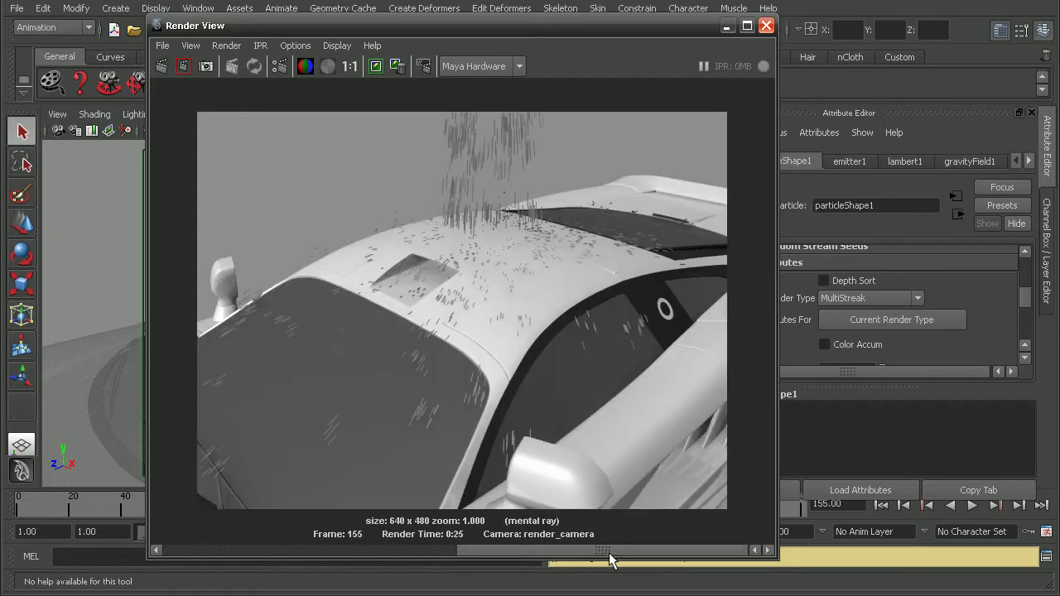
drag(609, 551, 532, 472)
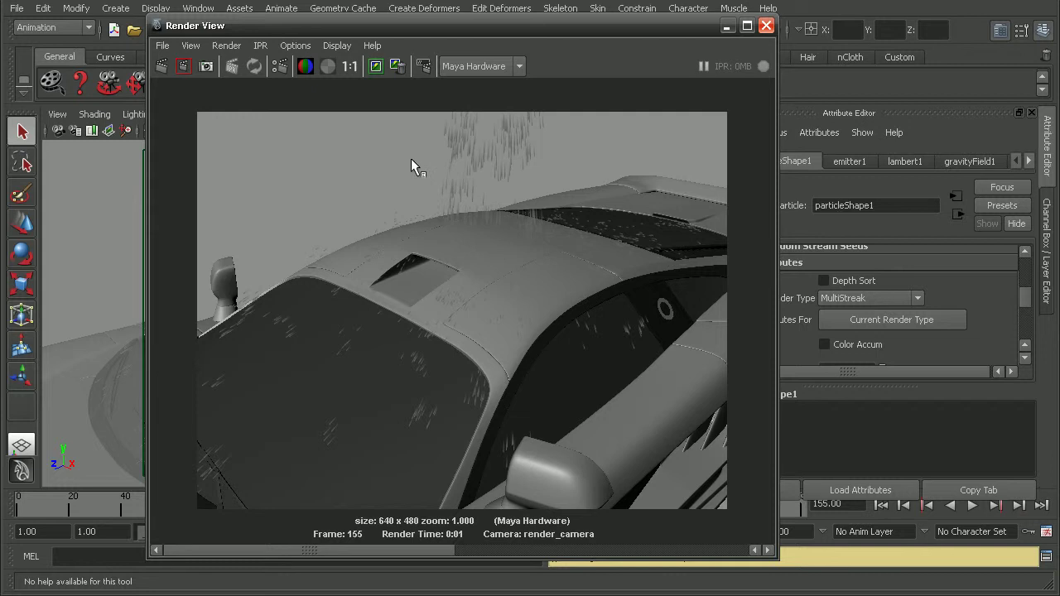
click(766, 26)
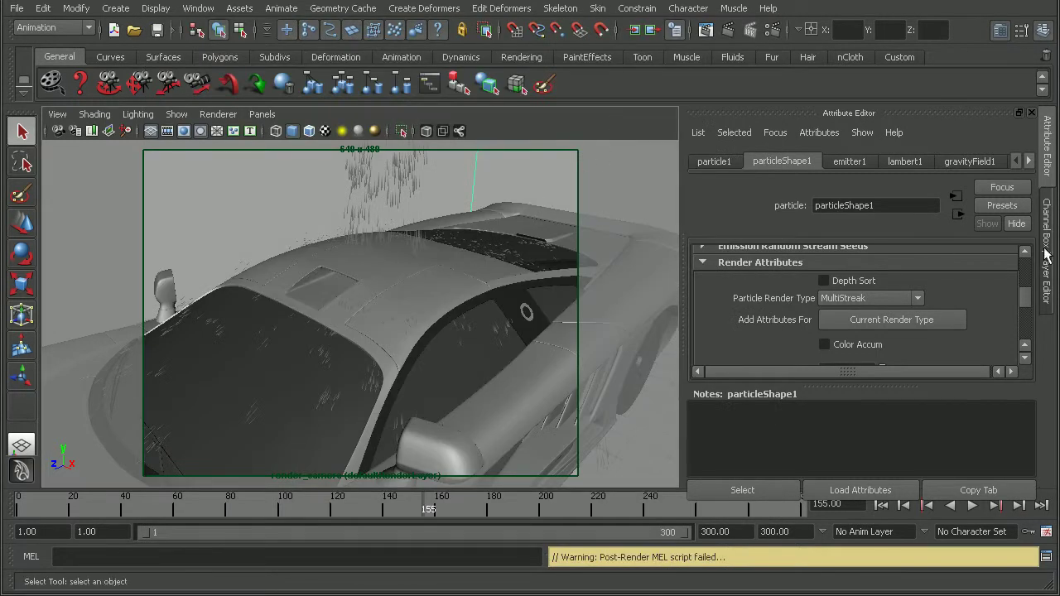
Create a render layer from the selected rain particles and name it particle_renderLayer.
click(1048, 255)
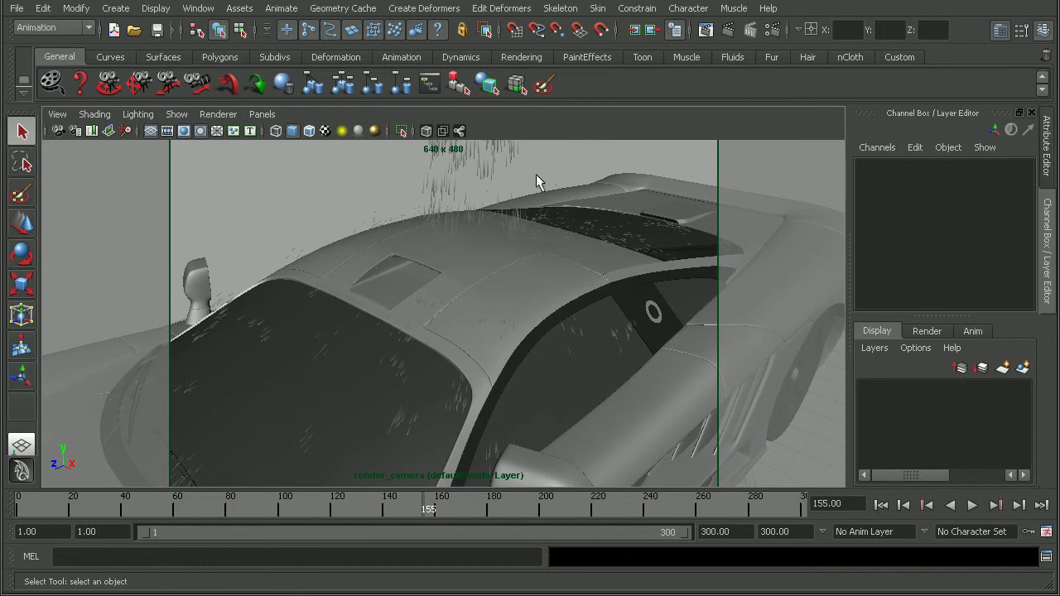
click(442, 168)
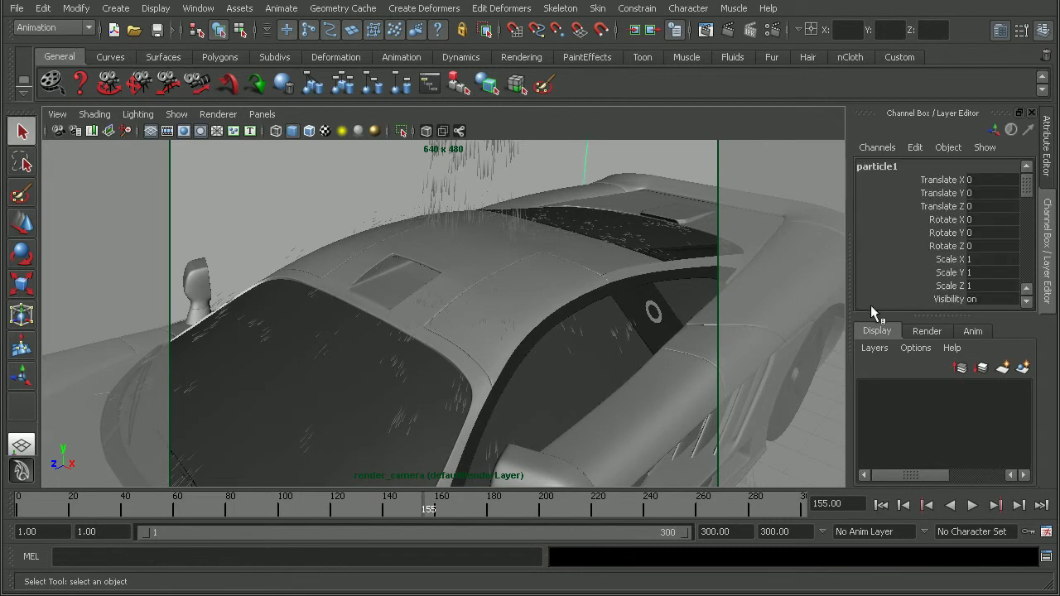
click(925, 332)
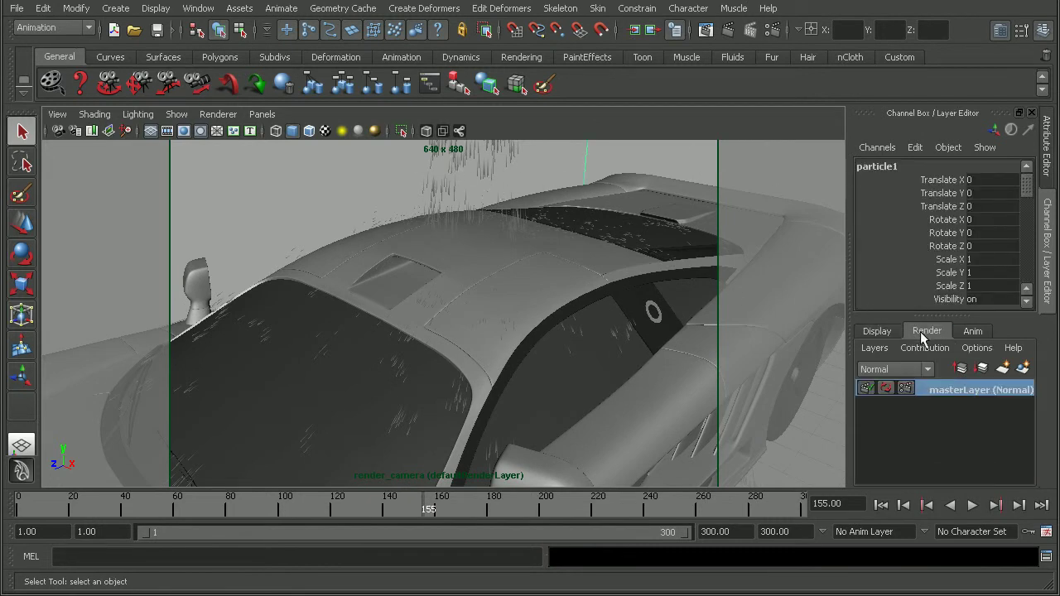
click(1023, 368)
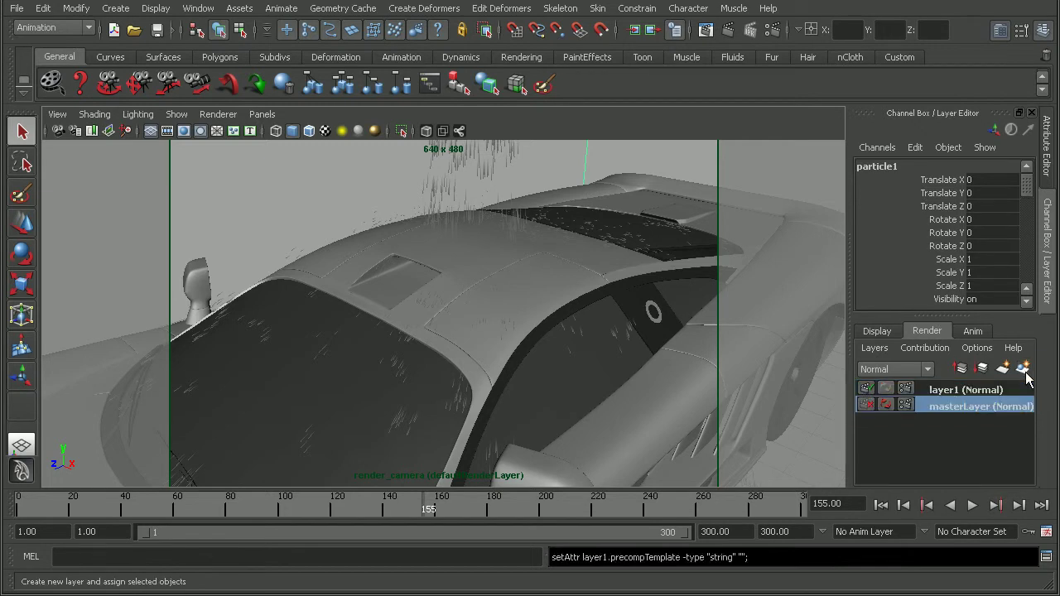
click(950, 389)
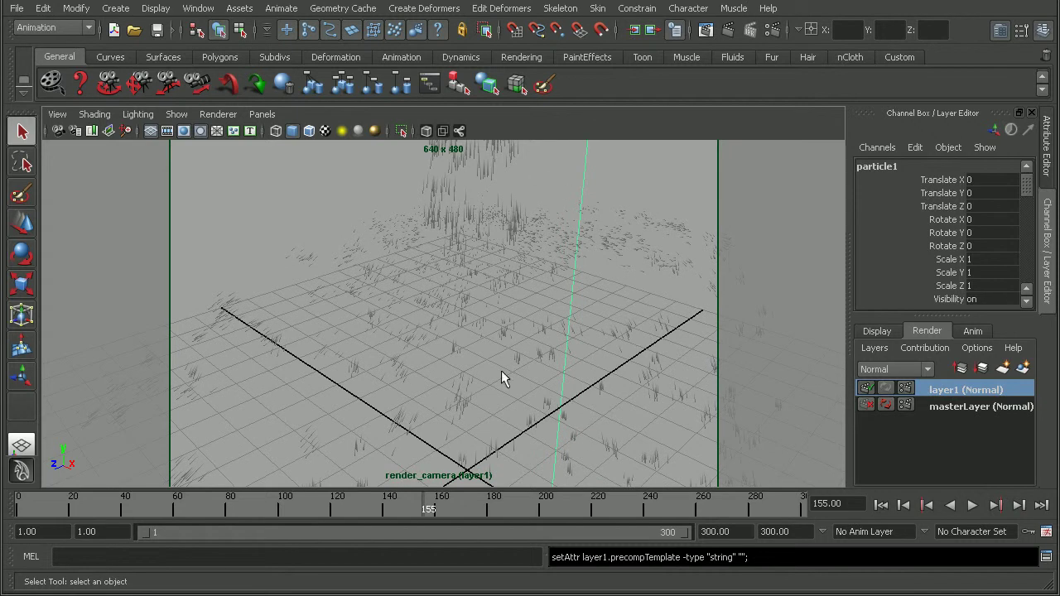
double_click(960, 389)
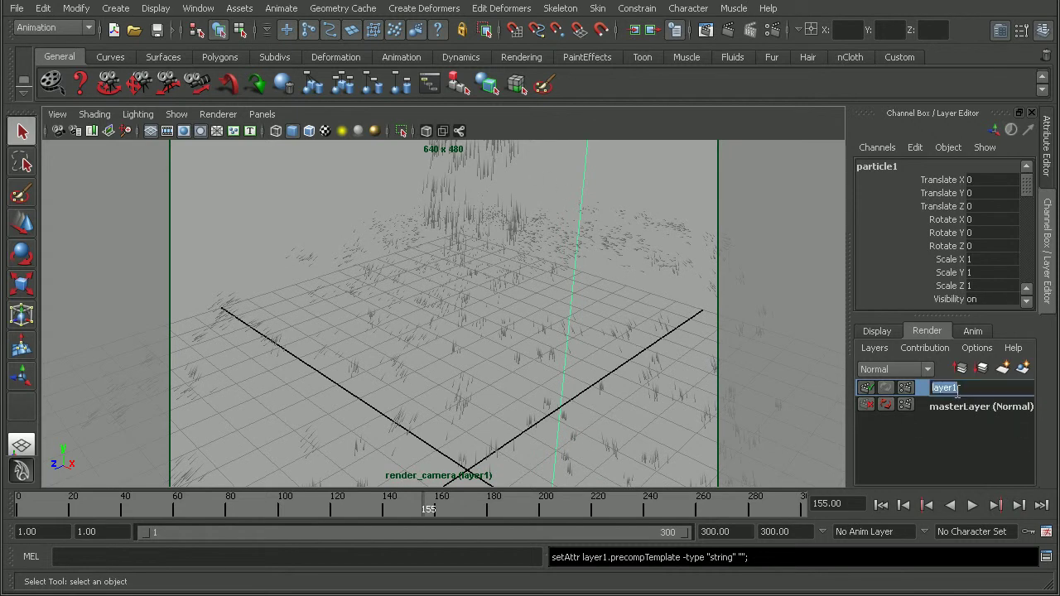
text(particle_renderLayer)
key(Return)
Select the whole supercar group from the master layer, create a render layer from it, and name it car_renderLayer.
click(966, 408)
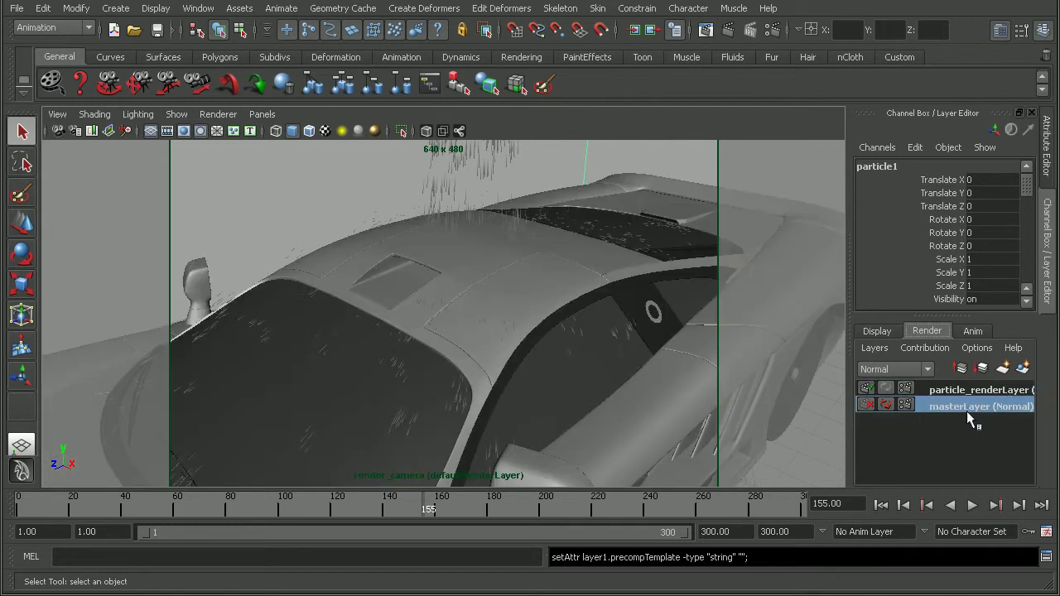
click(571, 267)
key(Up)
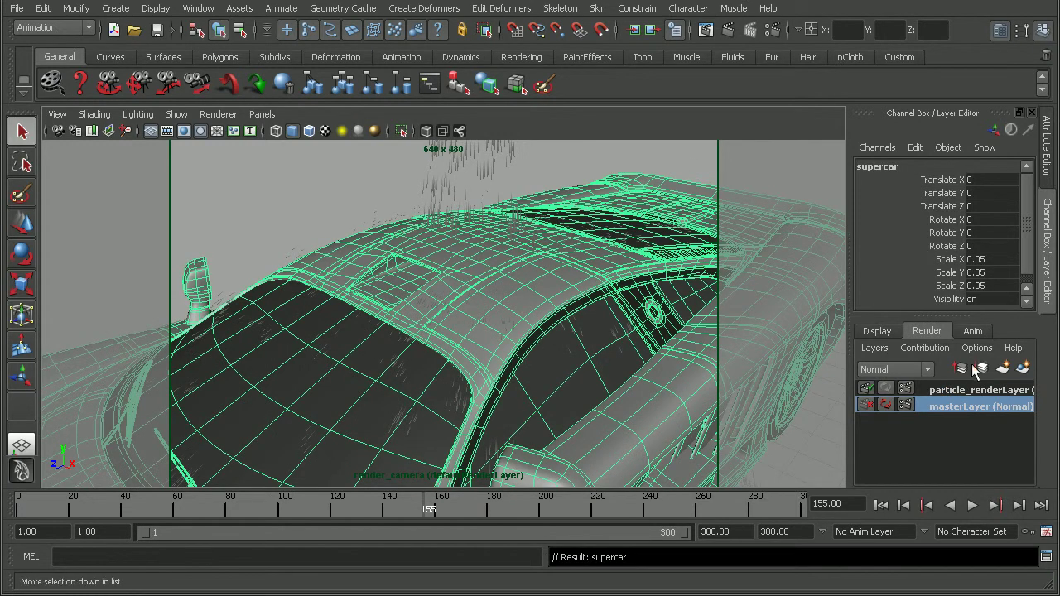
click(1024, 368)
double_click(942, 389)
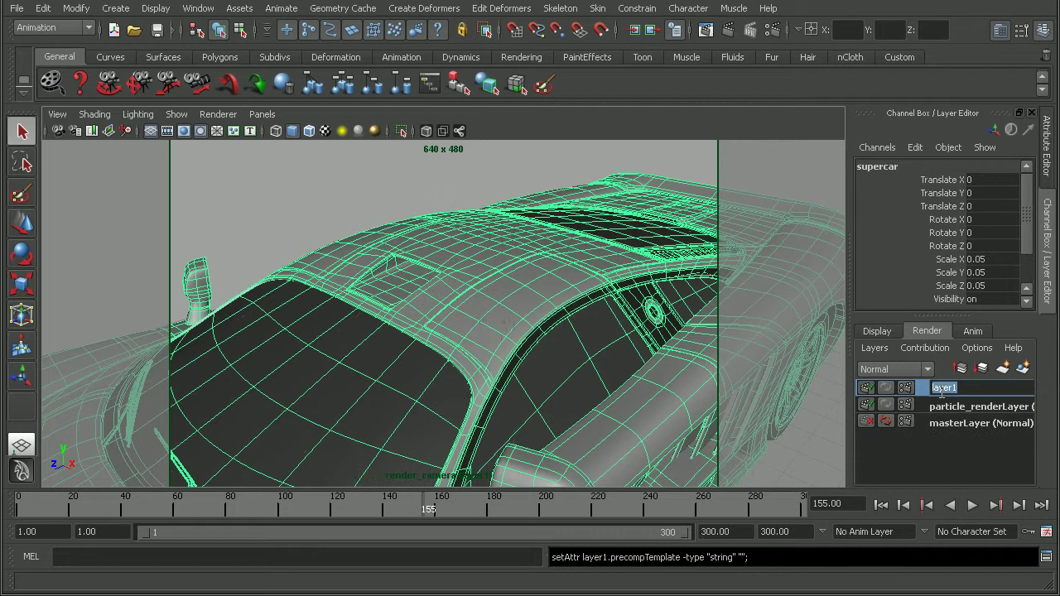
text(car_renderLayer)
key(Return)
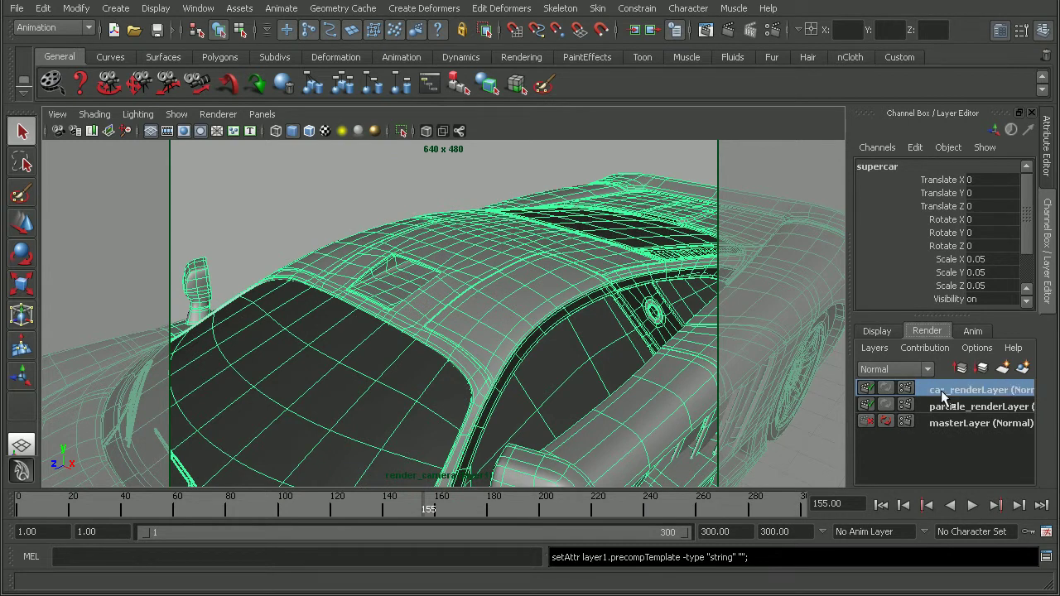
Switch between particle_renderLayer and car_renderLayer to check the contents of each, ending on car_renderLayer.
click(952, 406)
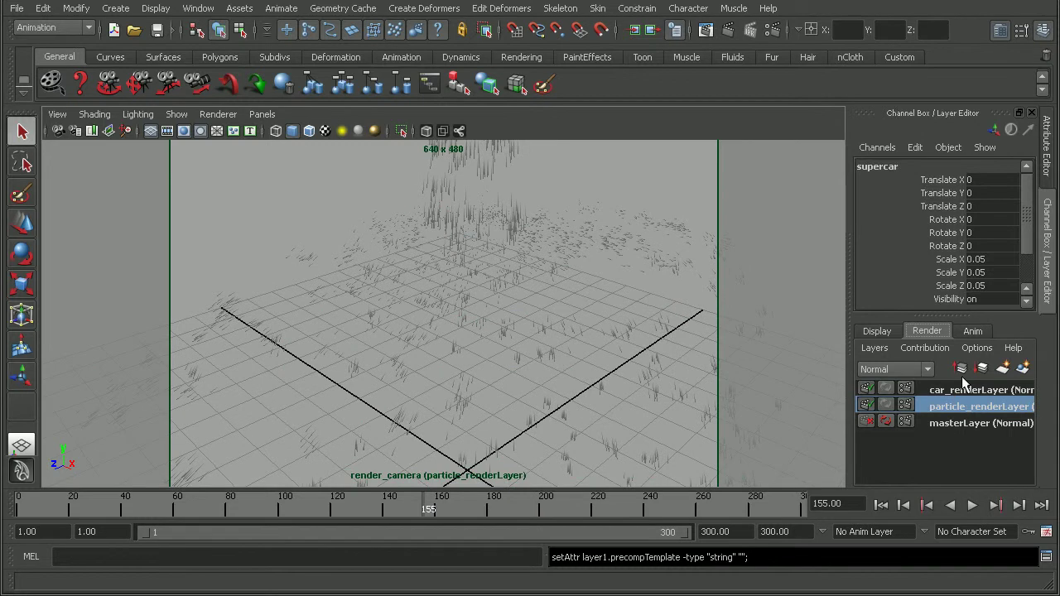
click(961, 389)
click(962, 406)
click(953, 389)
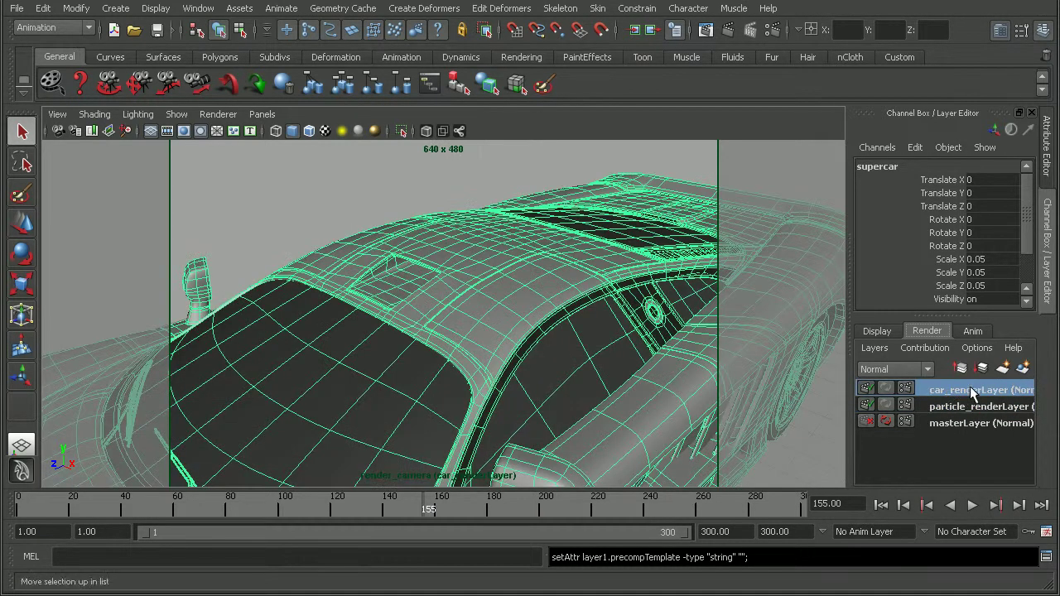
Open the render settings for car_renderLayer and set its renderer to mental ray.
click(905, 389)
drag(530, 2, 604, 17)
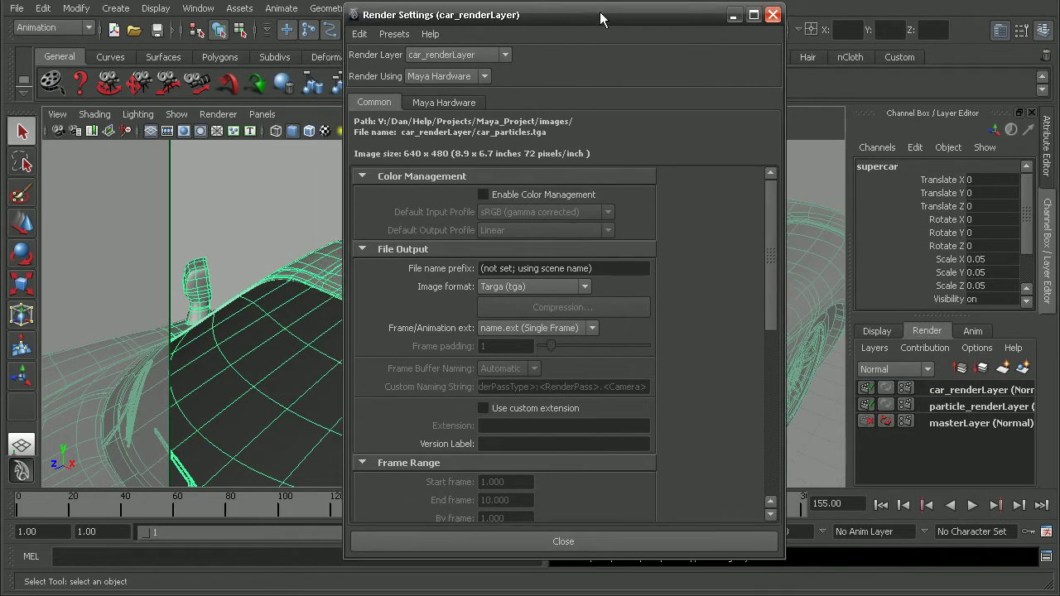
click(434, 76)
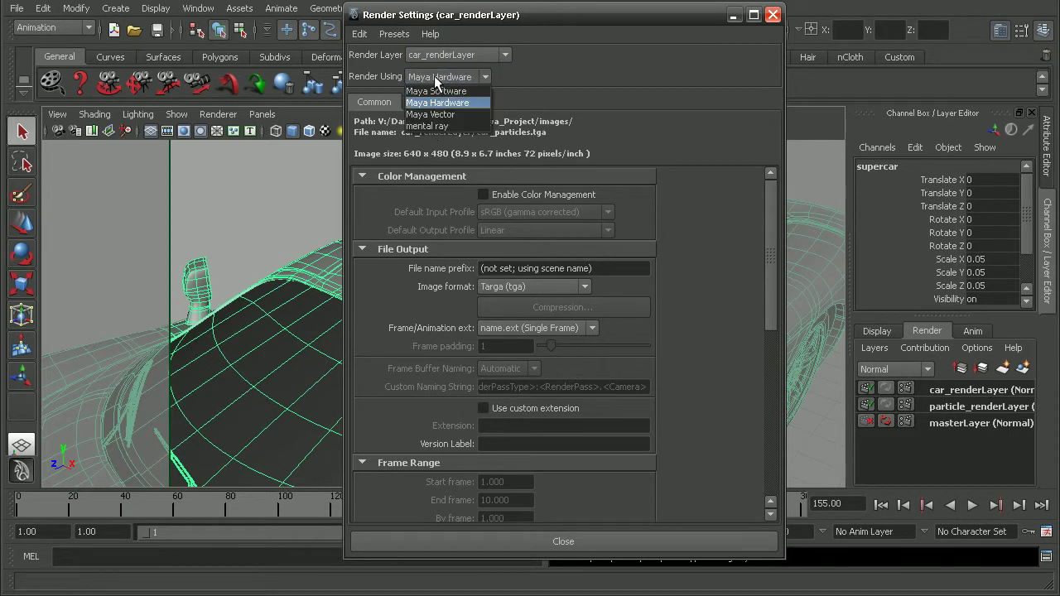
click(428, 130)
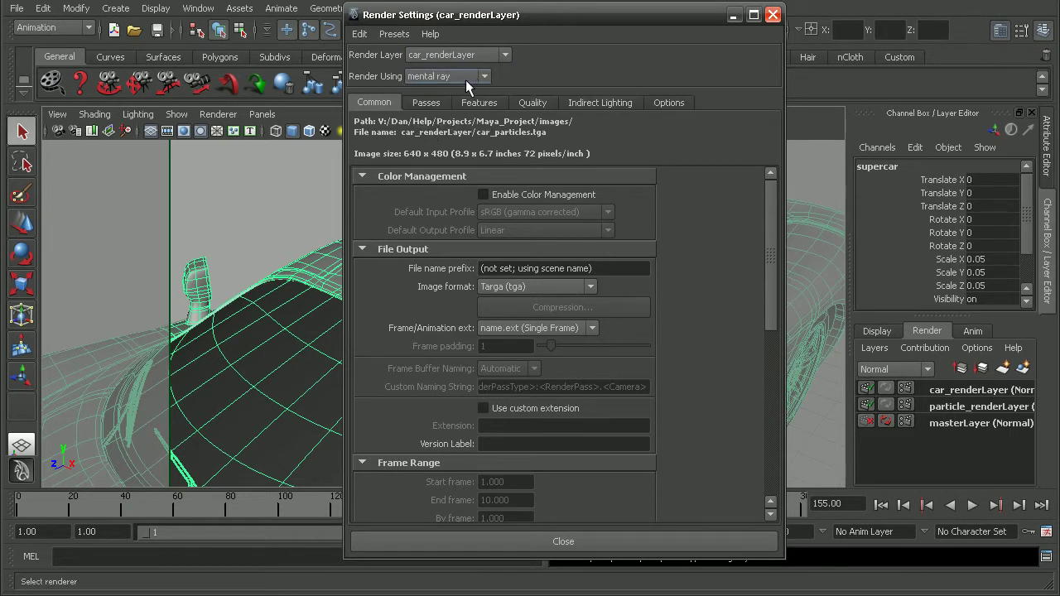
On particle_renderLayer, create a layer override for the renderer choice and set it to Maya Hardware.
click(964, 407)
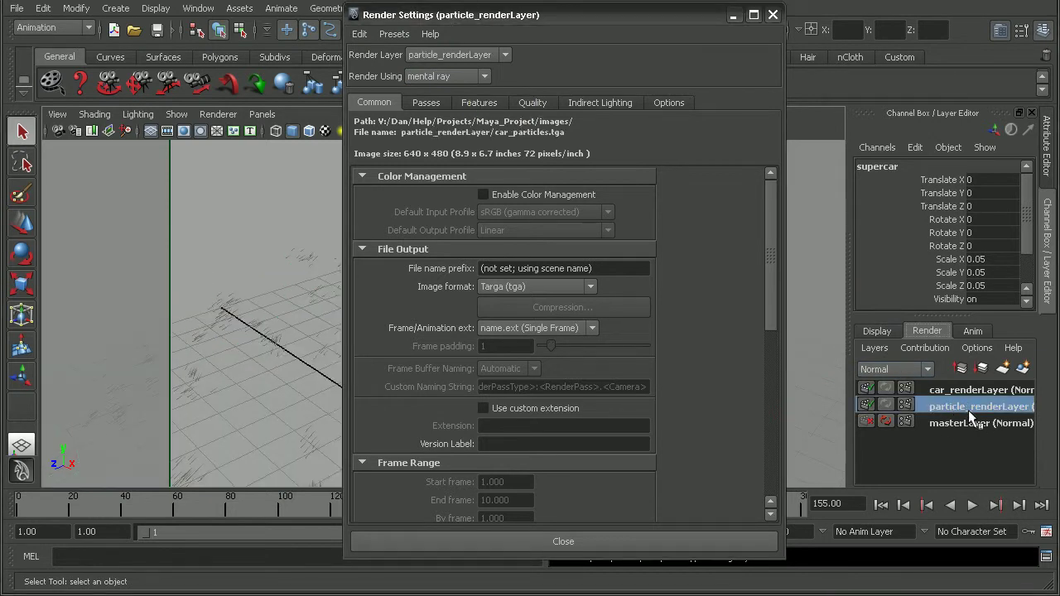
right_click(387, 76)
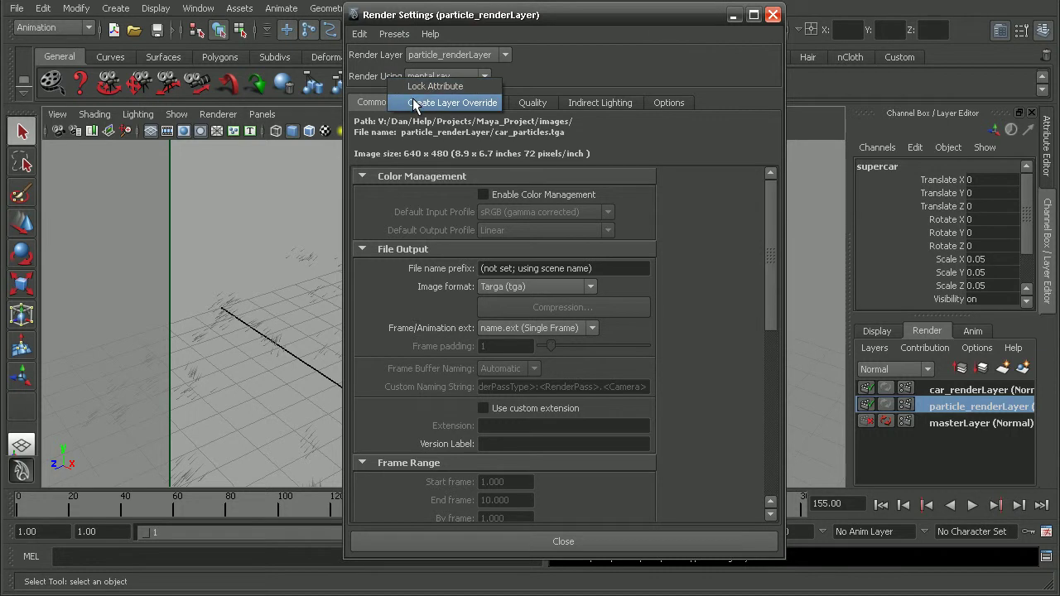
click(412, 101)
click(440, 77)
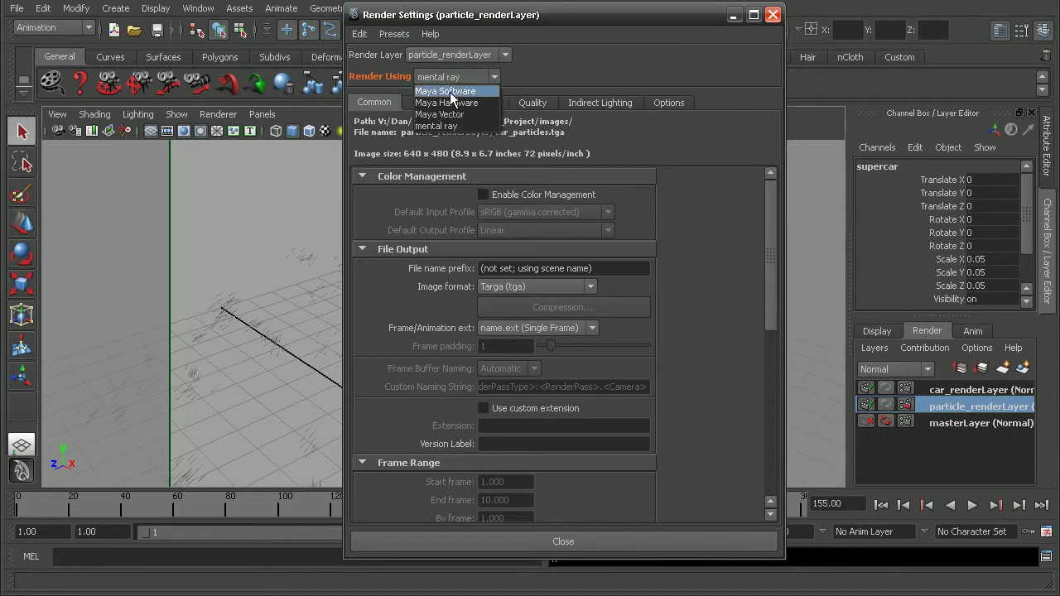
click(448, 103)
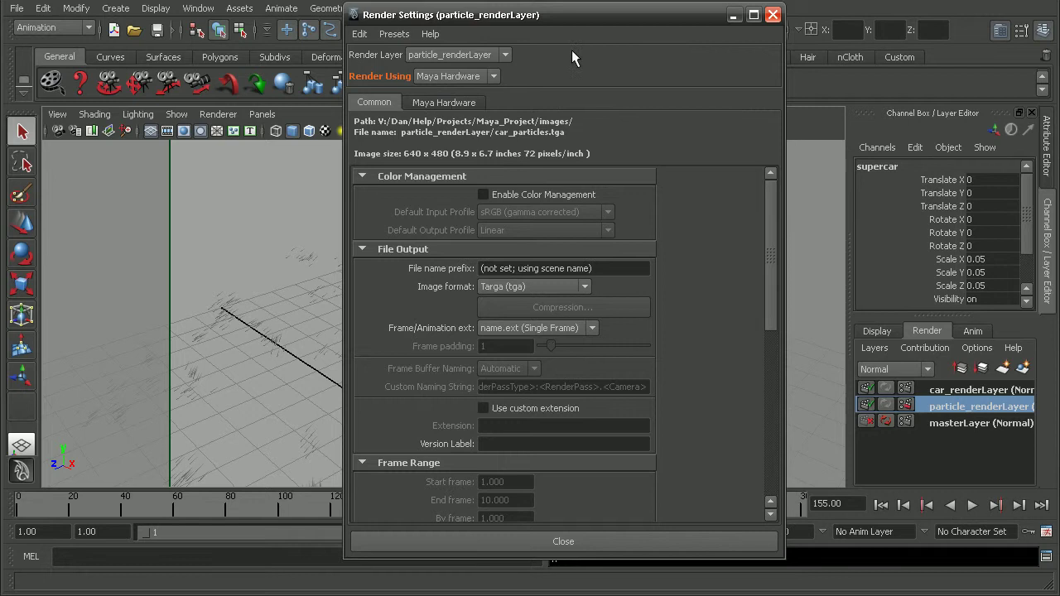
Compare the renderer set for car_renderLayer with that of particle_renderLayer, then close the render settings with particle_renderLayer active.
click(972, 390)
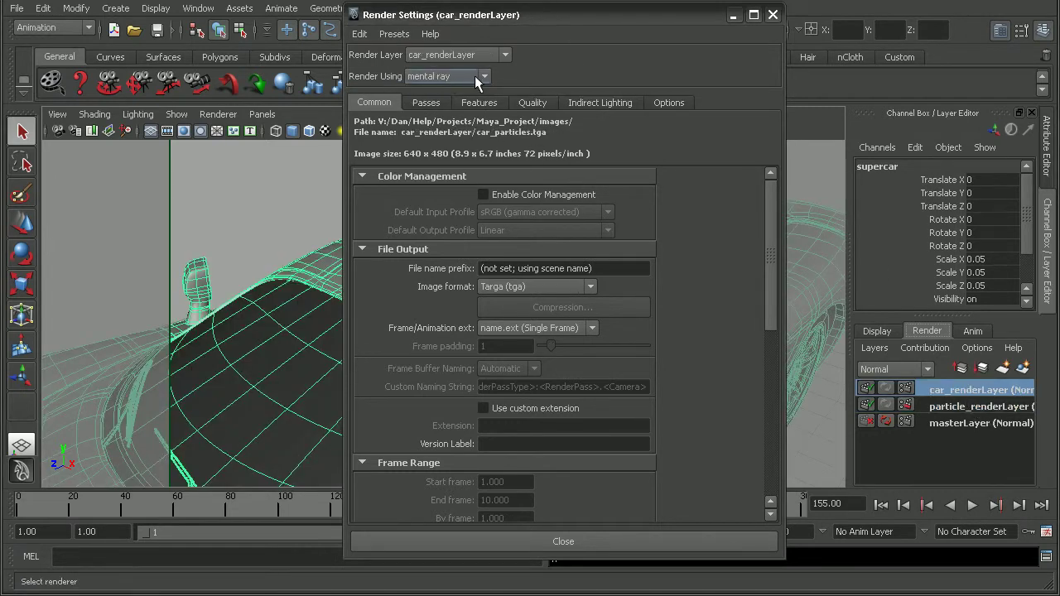
click(981, 406)
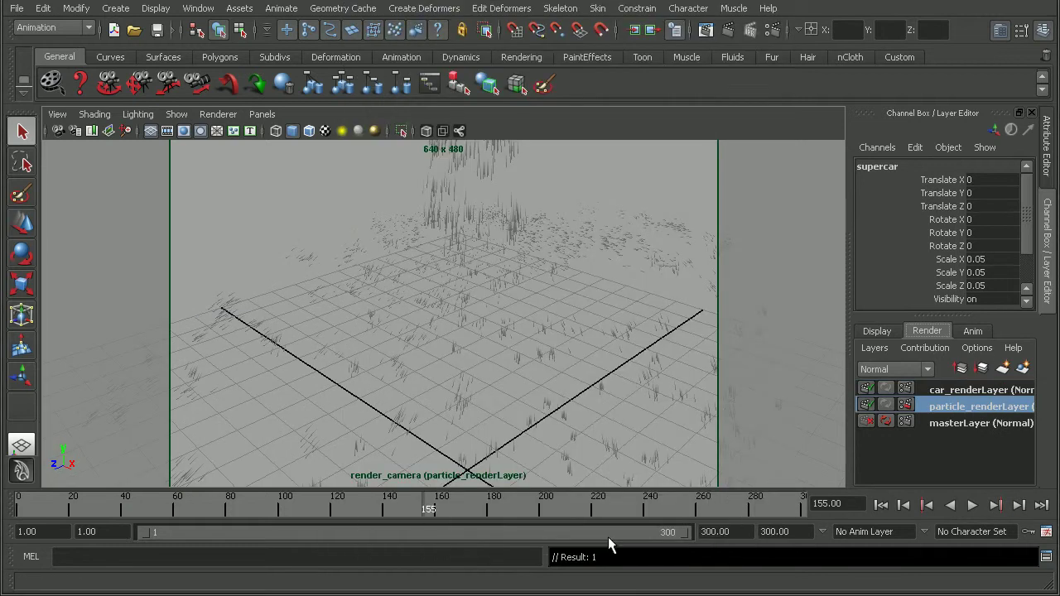
click(579, 540)
Switch to the Rendering menu set and start a batch render of the render layers.
click(68, 29)
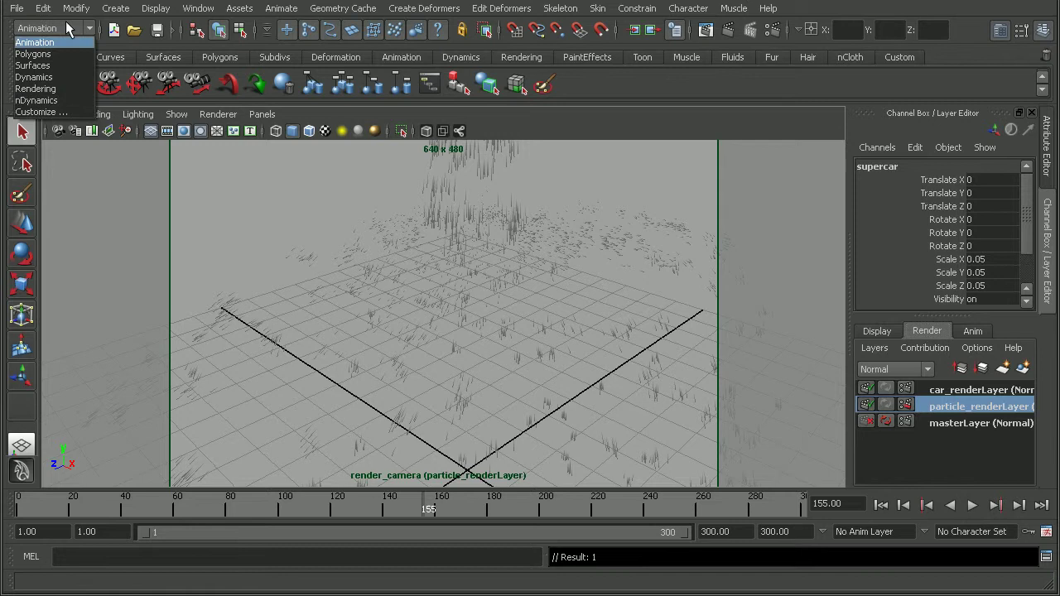
click(35, 89)
click(407, 9)
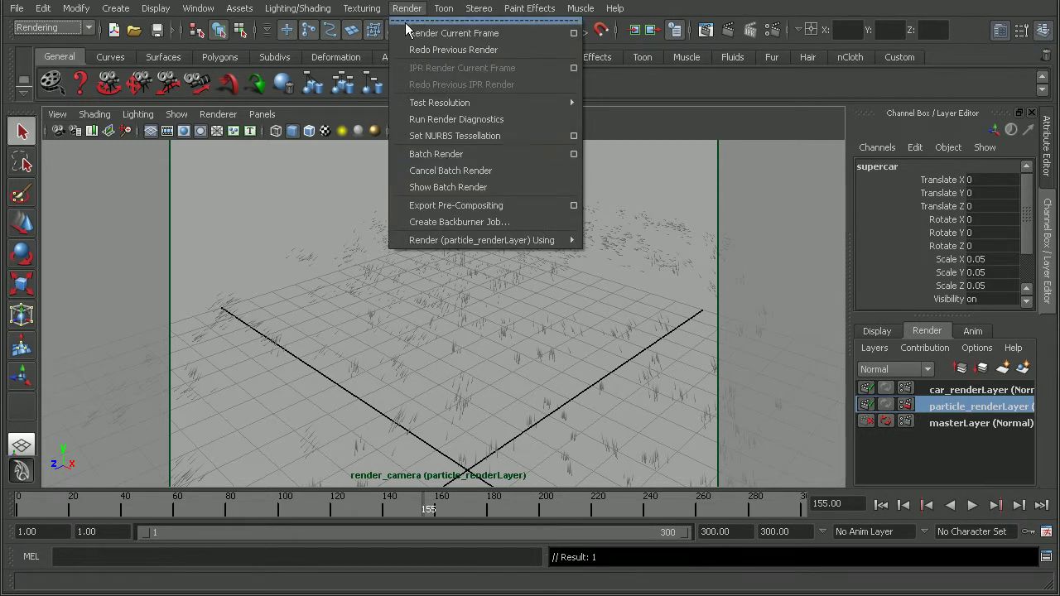
click(439, 154)
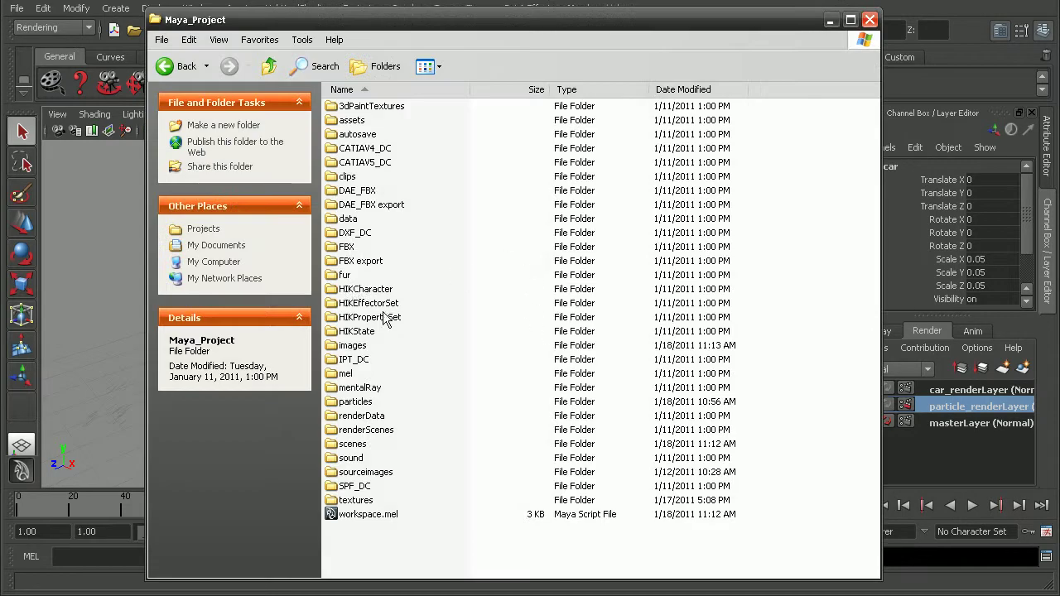
Browse the Maya_Project images folder in the file explorer and check the render output in the particle_renderLayer folder.
double_click(353, 342)
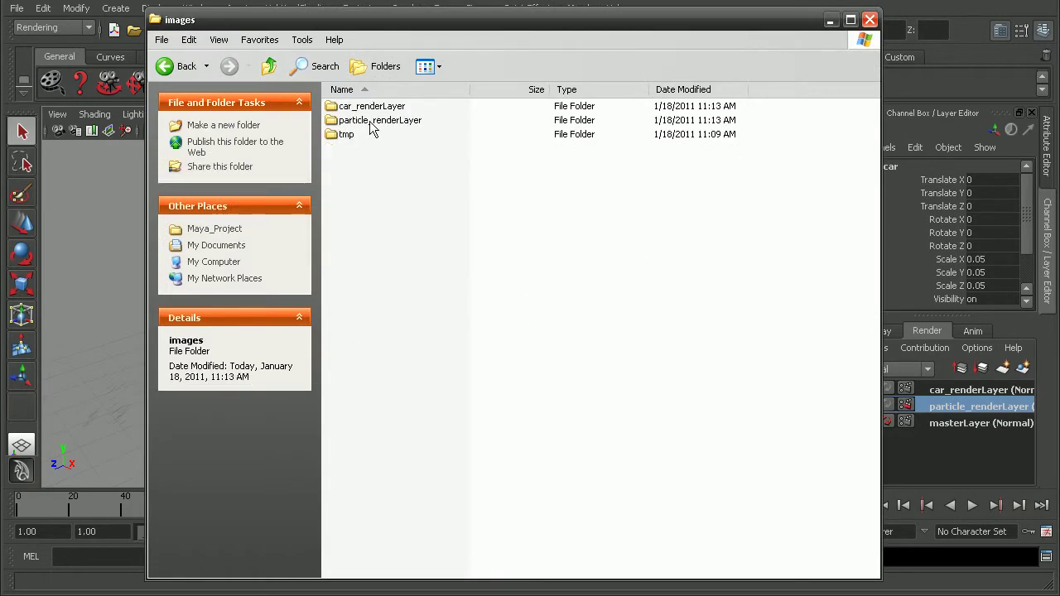
click(370, 122)
click(367, 110)
double_click(365, 121)
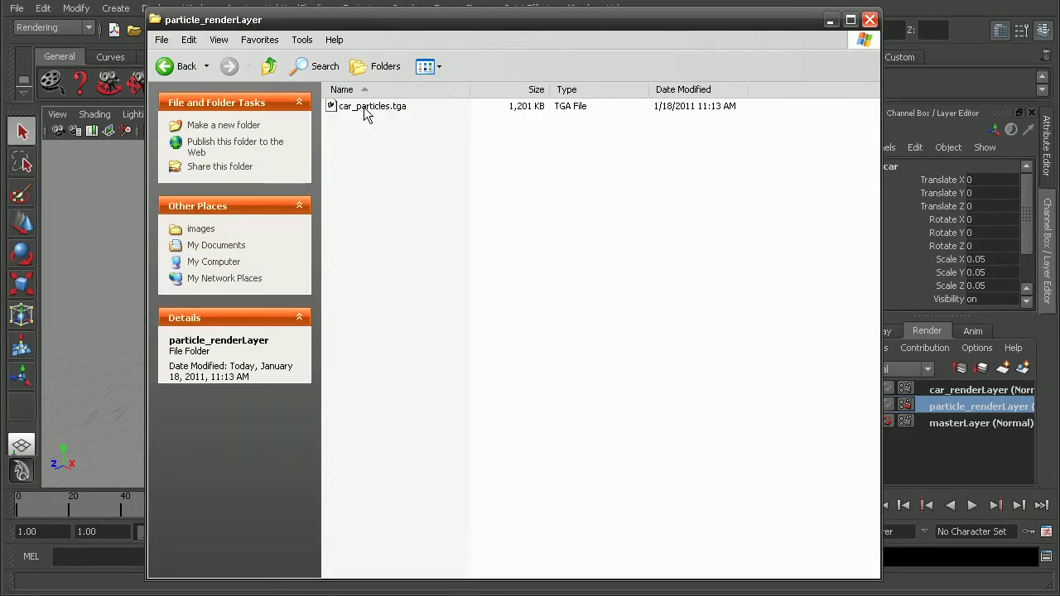
click(268, 66)
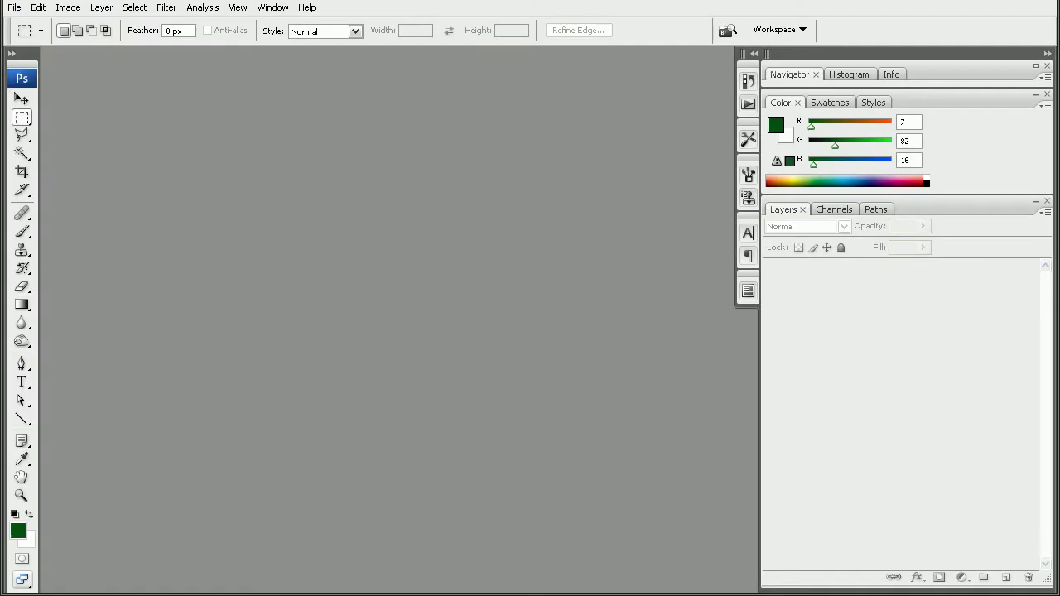
Open car_particles.tga from the particle_renderLayer folder in Photoshop and reposition its window in the workspace.
key(alt+Tab)
double_click(370, 121)
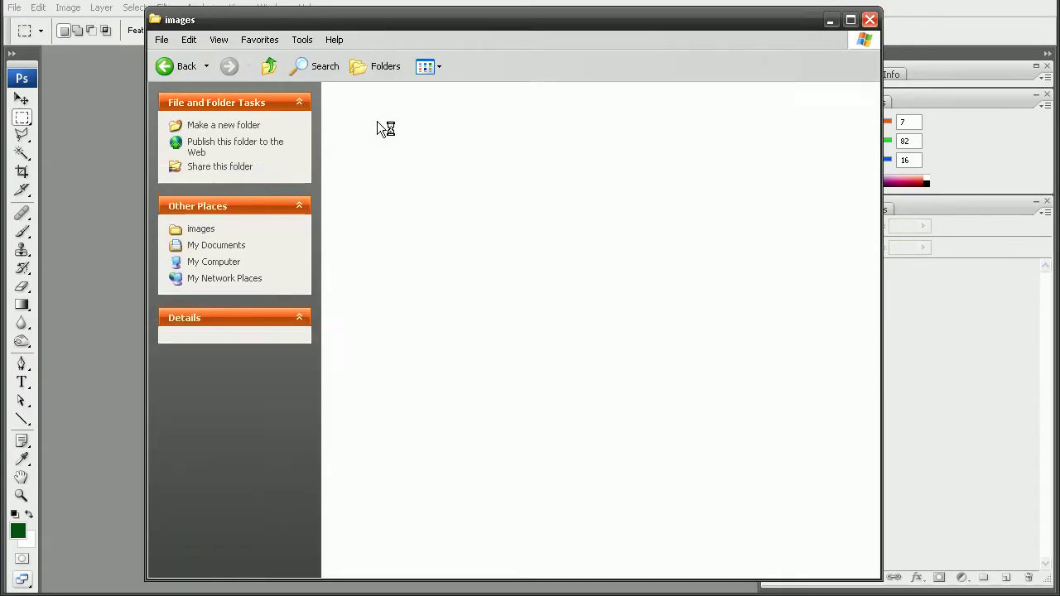
drag(368, 105, 119, 154)
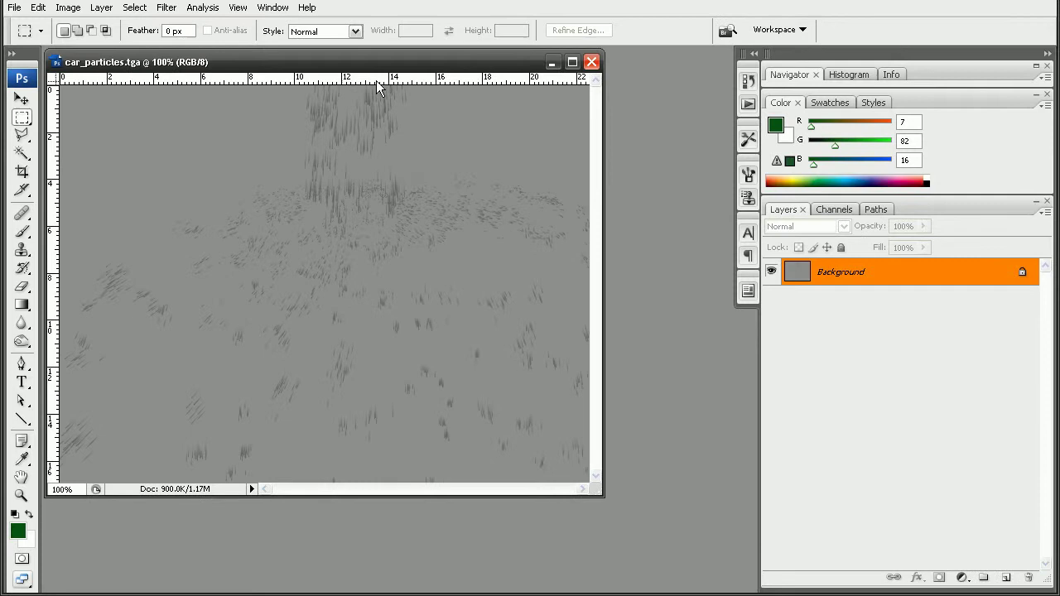
drag(312, 59, 376, 71)
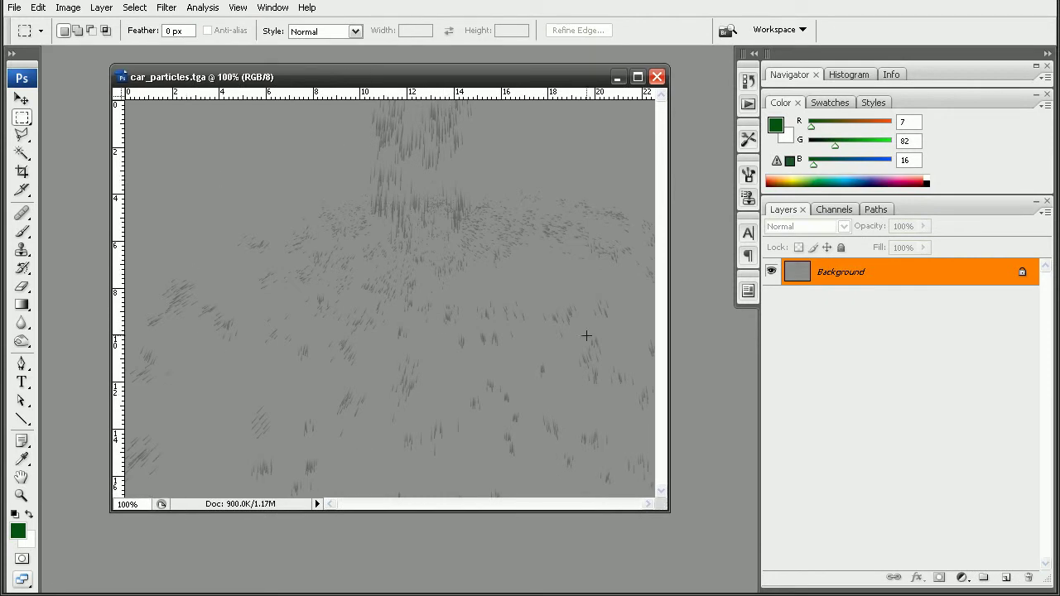
Open car_particles.tga from the car_renderLayer folder in Photoshop and move its window so both images are accessible.
key(alt+Tab)
click(269, 66)
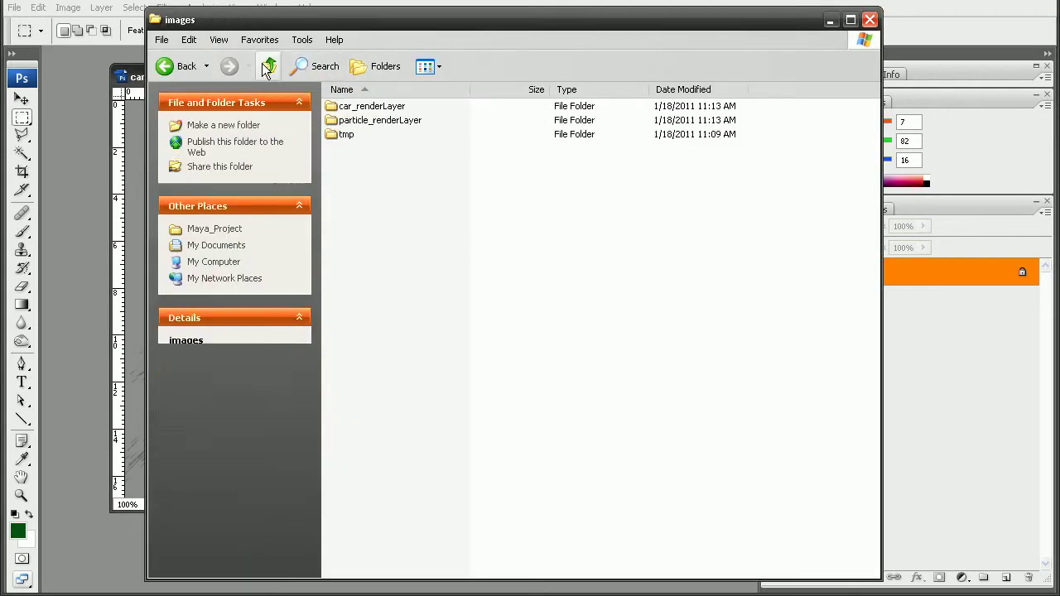
double_click(370, 105)
drag(370, 108, 90, 145)
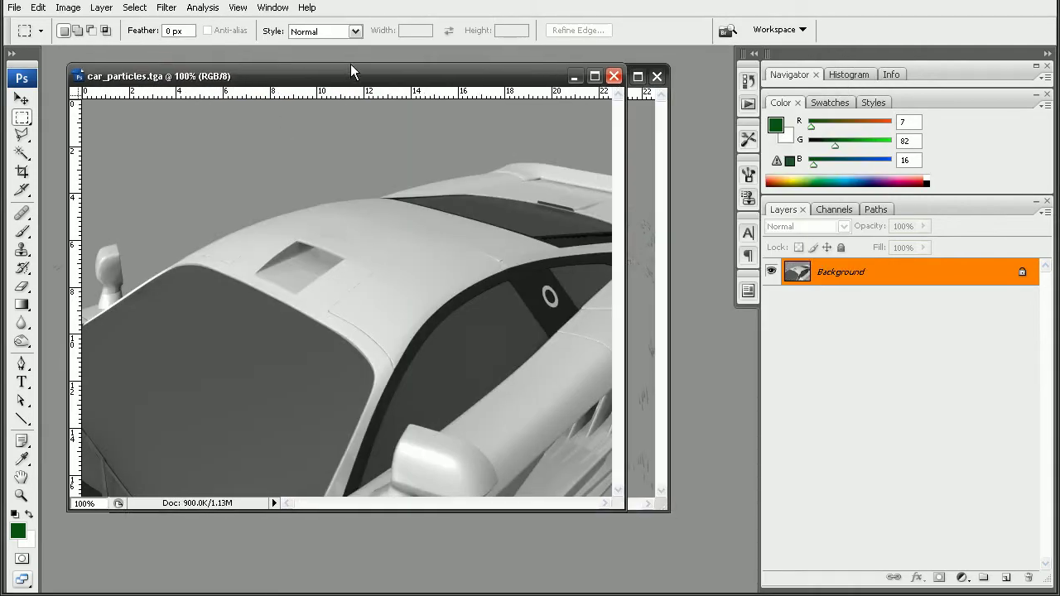
drag(350, 66, 475, 143)
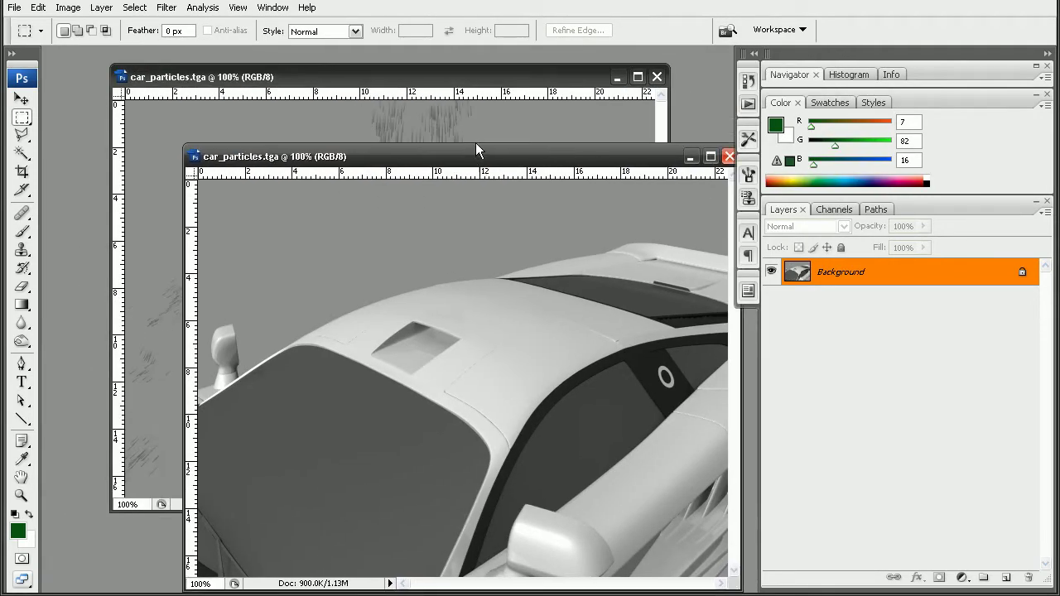
Copy the car render into the particle image as a layer, unlock the particle Background layer, and place it above the car.
drag(484, 247, 500, 125)
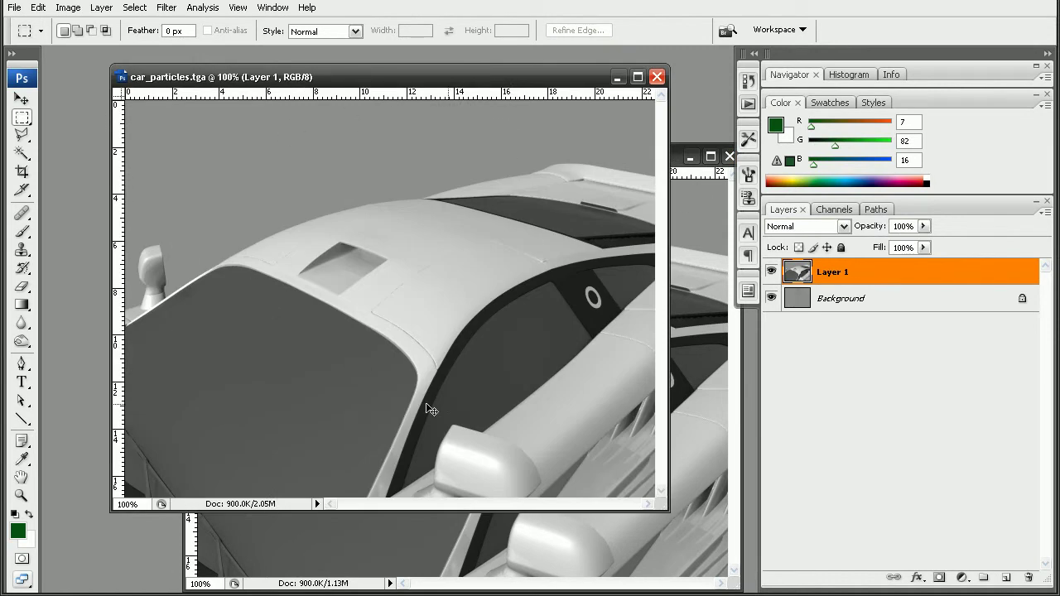
alt+double_click(837, 298)
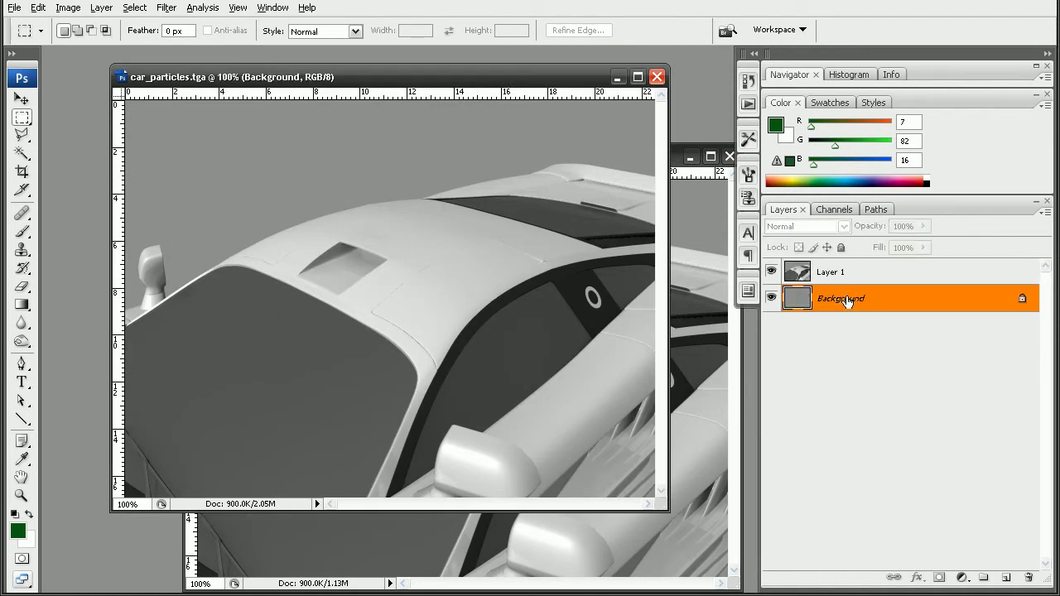
drag(835, 299, 833, 273)
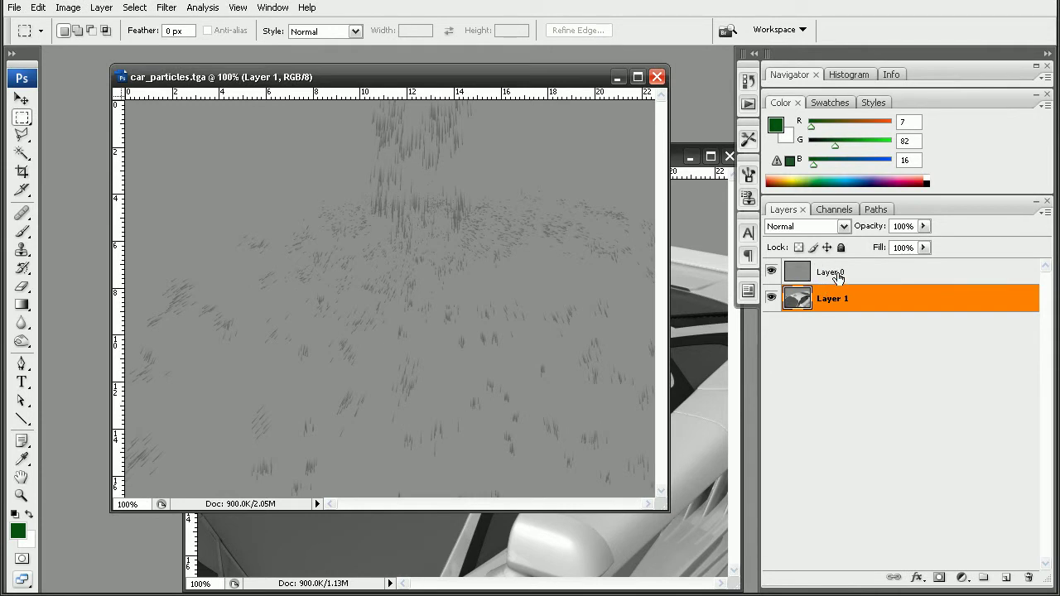
click(835, 275)
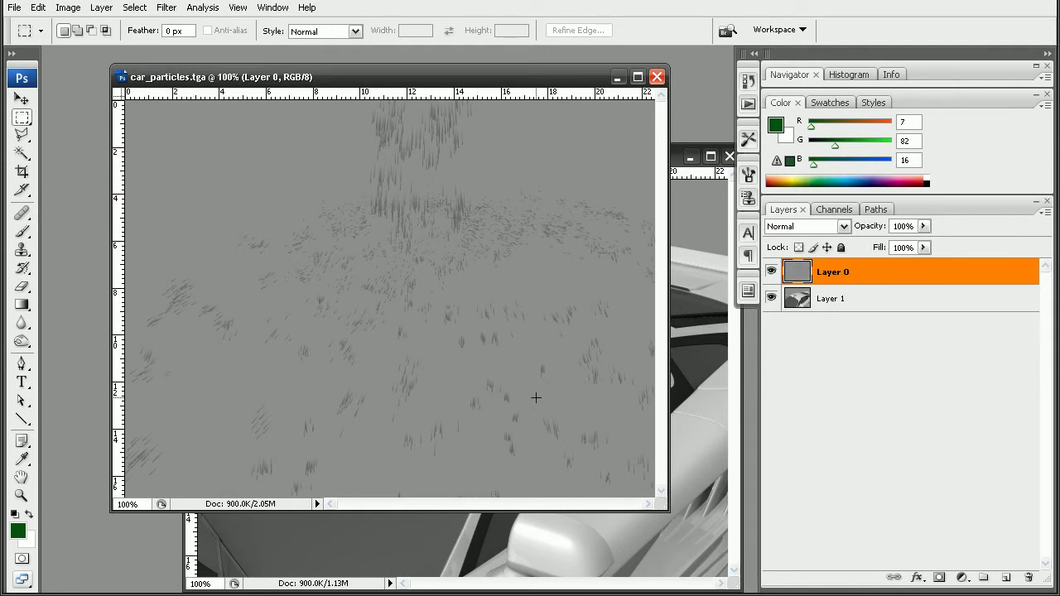
Load the Alpha 1 channel as a selection and add it as a layer mask on the rain particle layer, Layer 0.
click(837, 209)
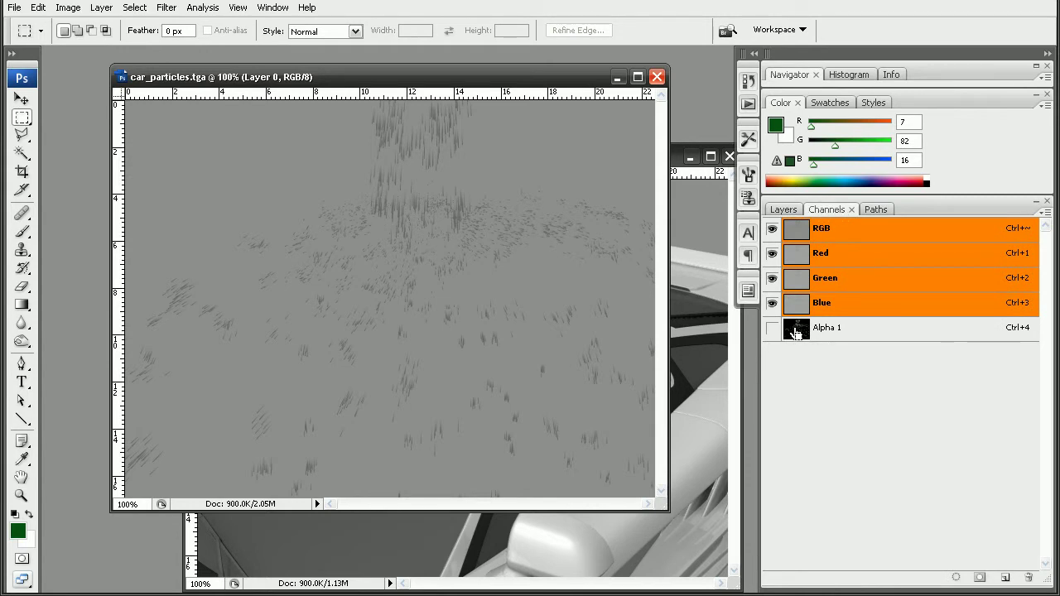
ctrl+click(796, 332)
click(782, 209)
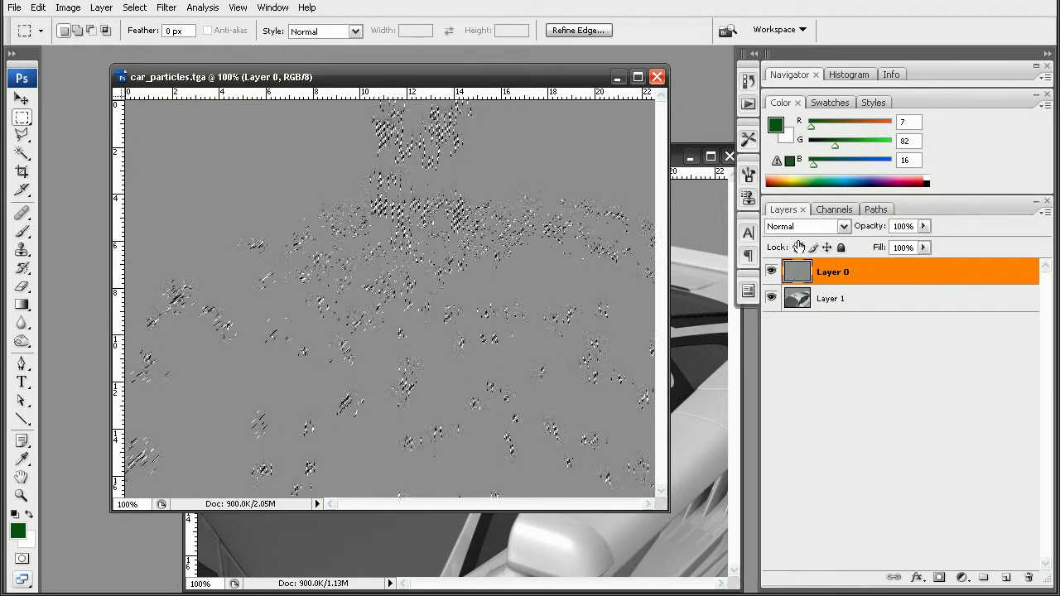
click(939, 577)
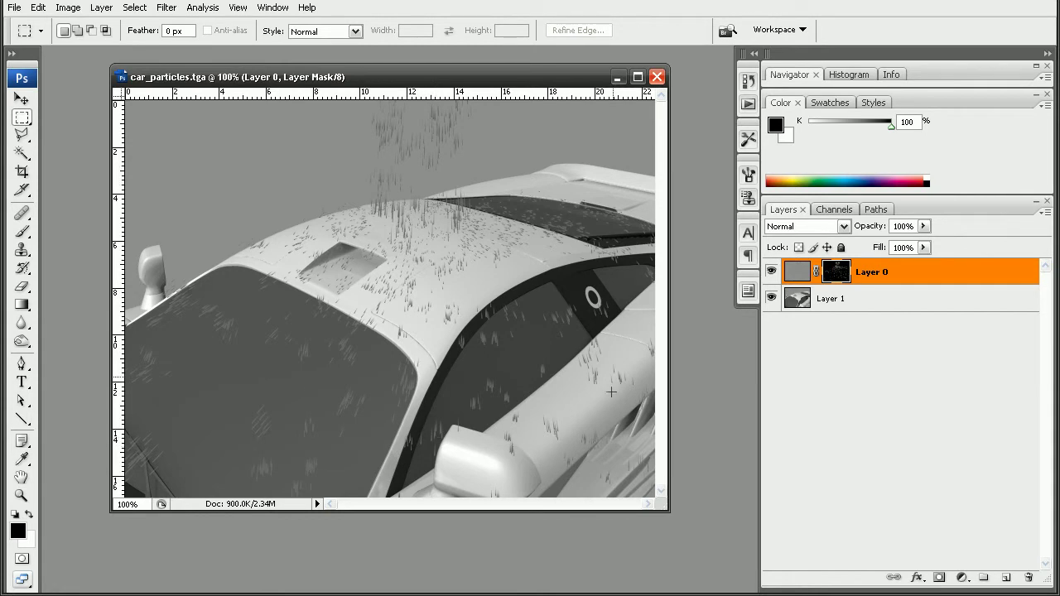
Add a solid color fill of #29abc7 above Layer 0, clip it to that layer, and set the fill's opacity to 33%.
click(797, 272)
click(961, 578)
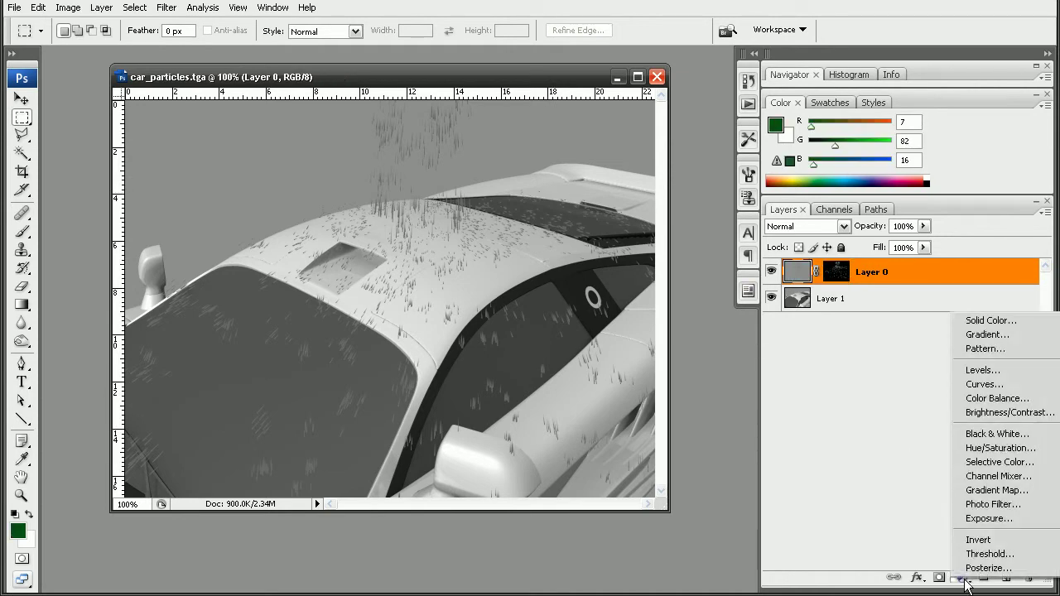
click(989, 321)
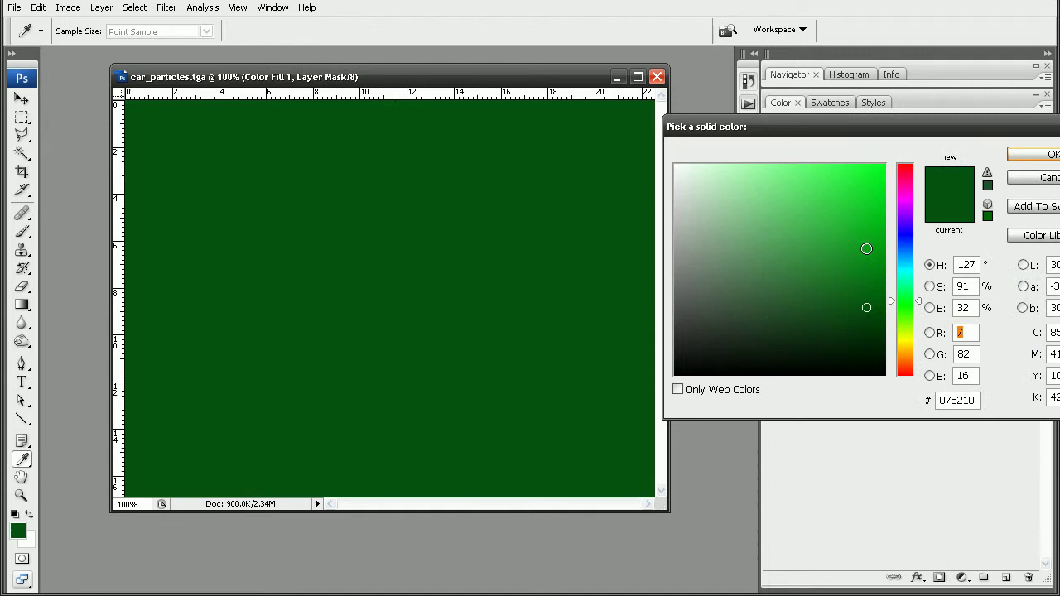
click(907, 266)
drag(861, 228, 840, 213)
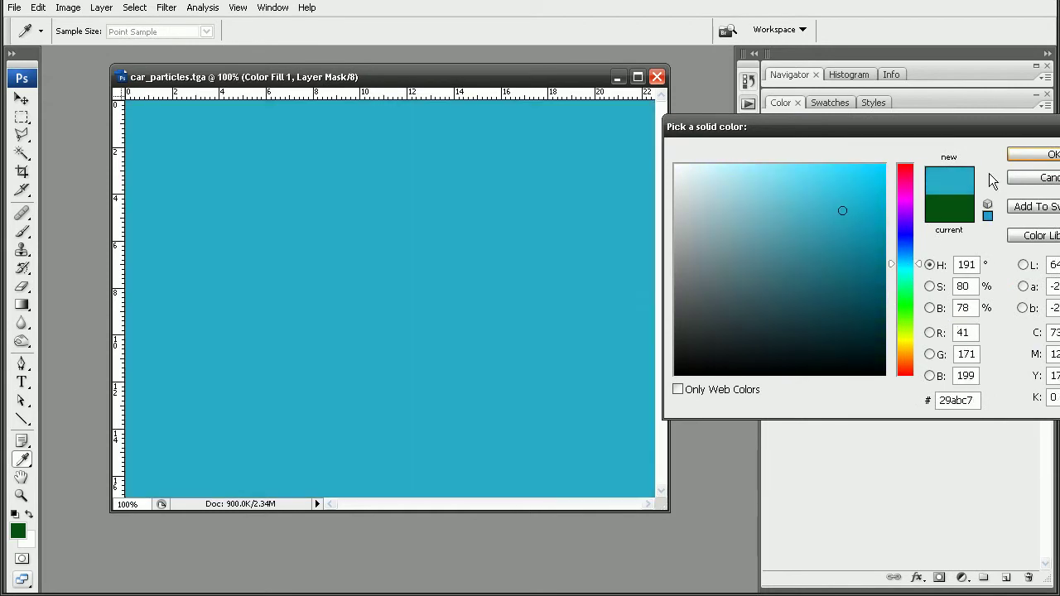
click(1031, 155)
alt+click(843, 290)
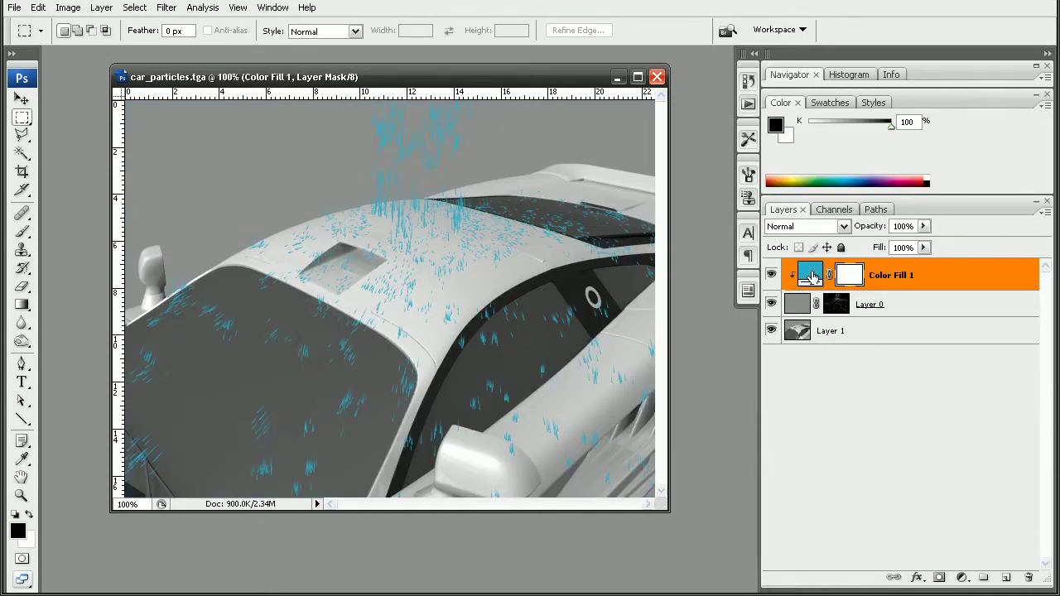
drag(922, 226, 868, 246)
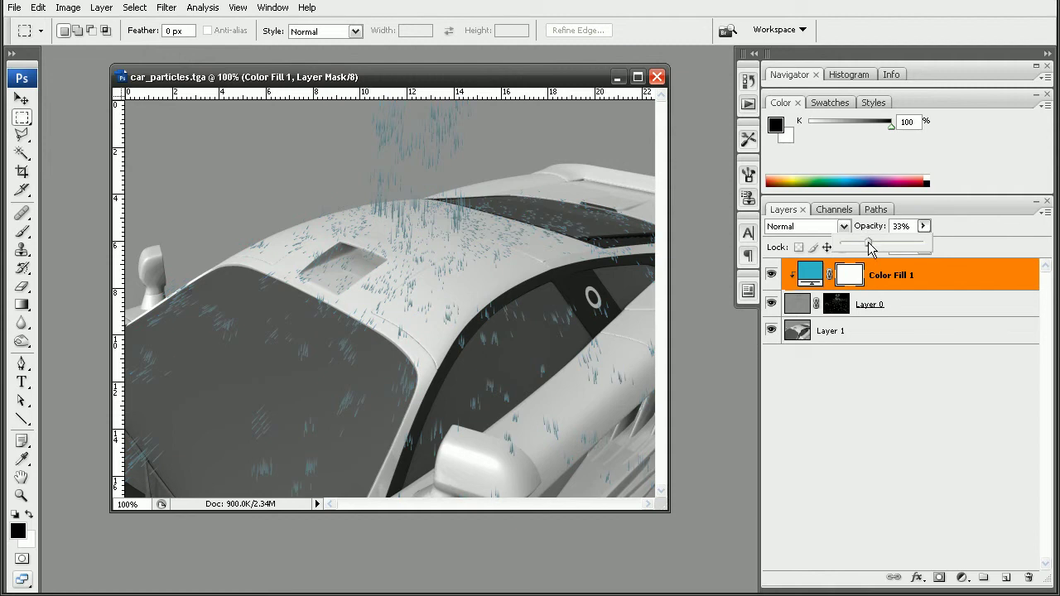
Toggle the visibility of Layer 0 off and on to compare the car with and without the rain.
click(772, 303)
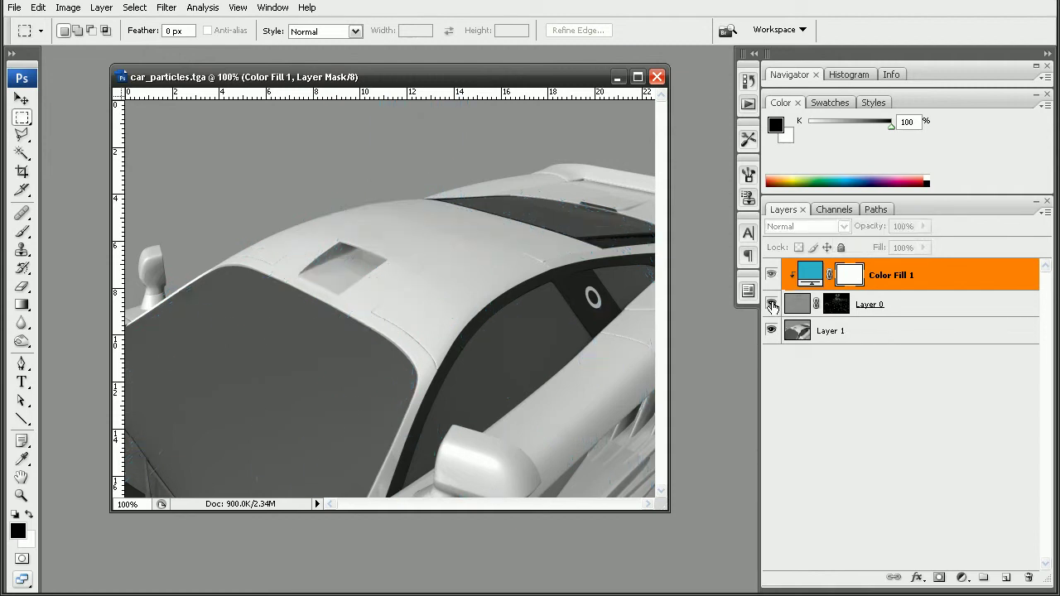
click(772, 304)
click(772, 304)
click(772, 305)
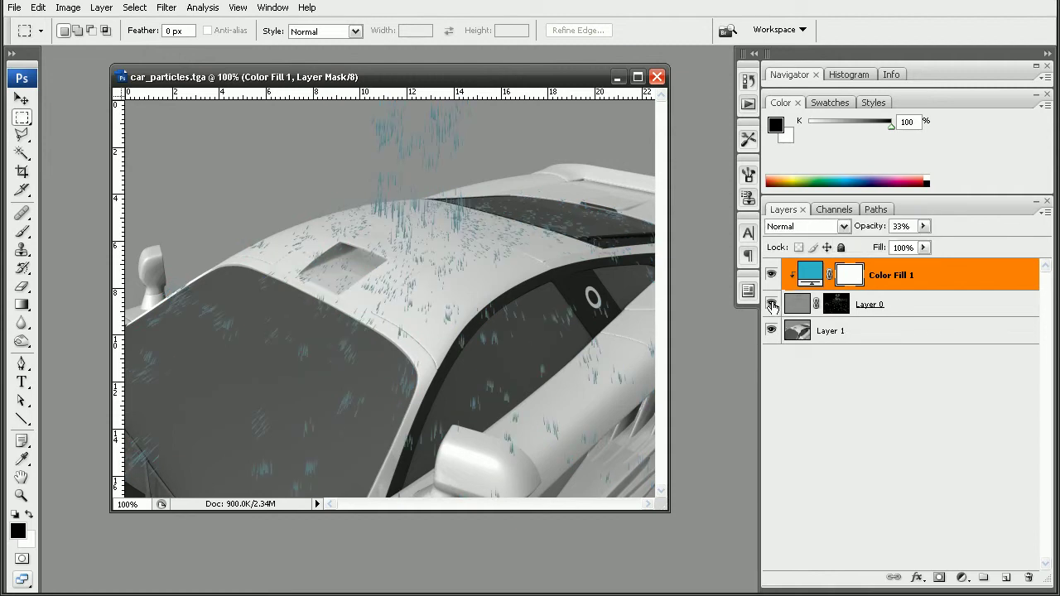